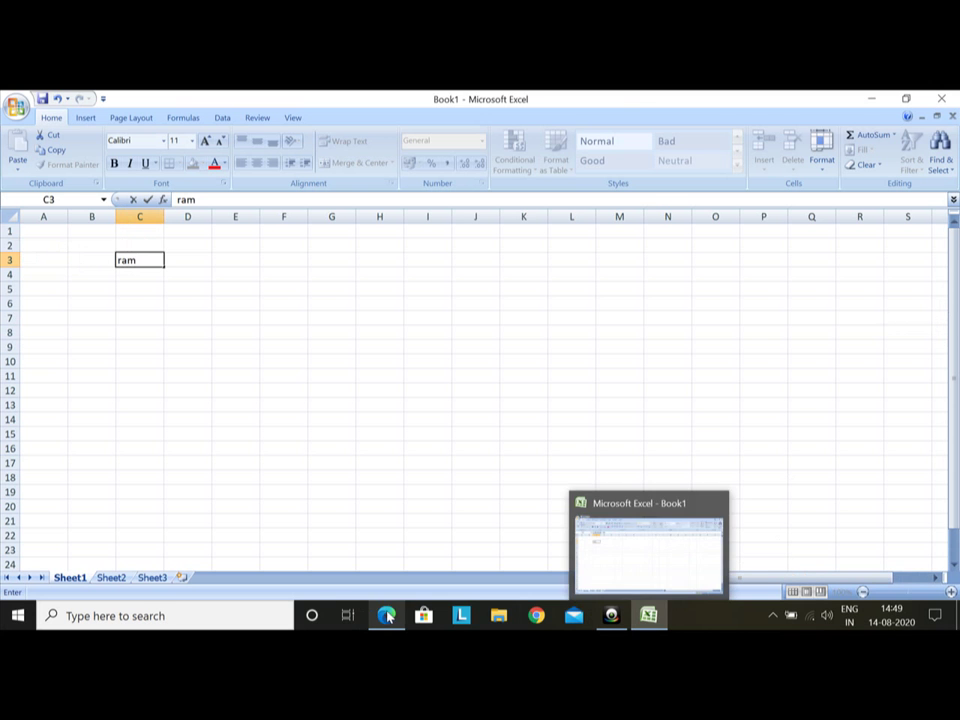
# Step: Check the textbook's component definitions in the browser, and replace the text in cell C3 of the Excel sheet with SCA
pyautogui.click(385, 545)
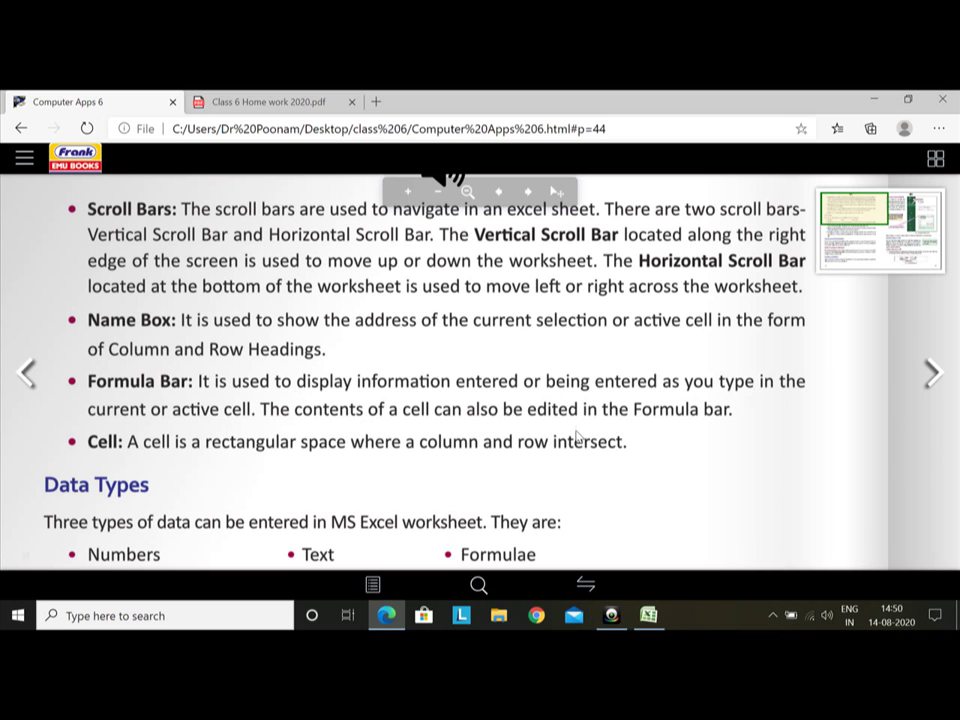
pyautogui.click(647, 616)
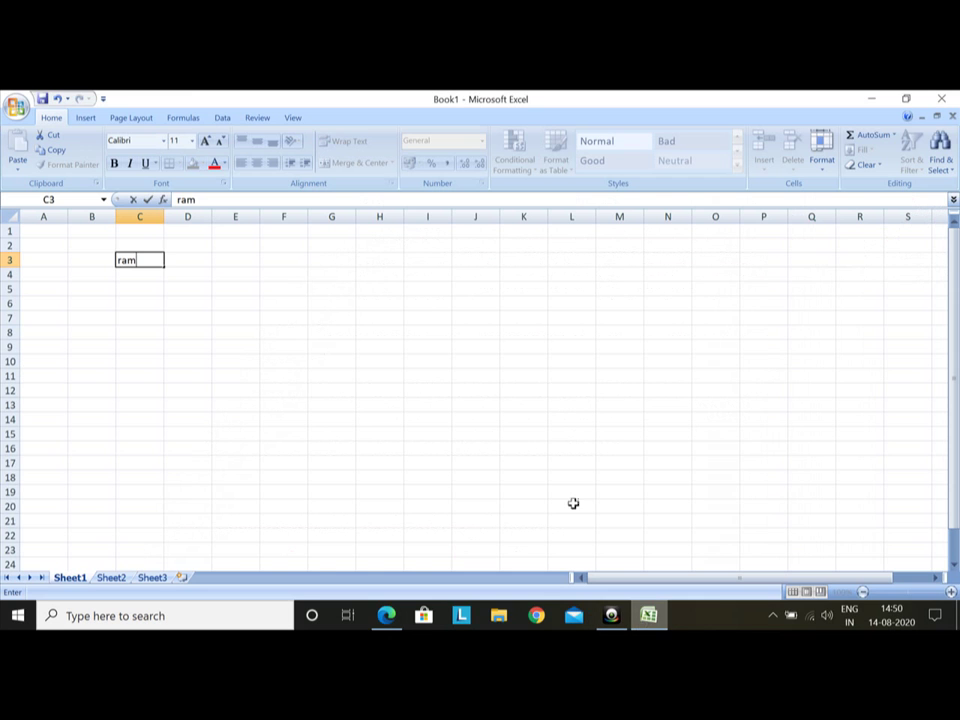
pyautogui.click(150, 265)
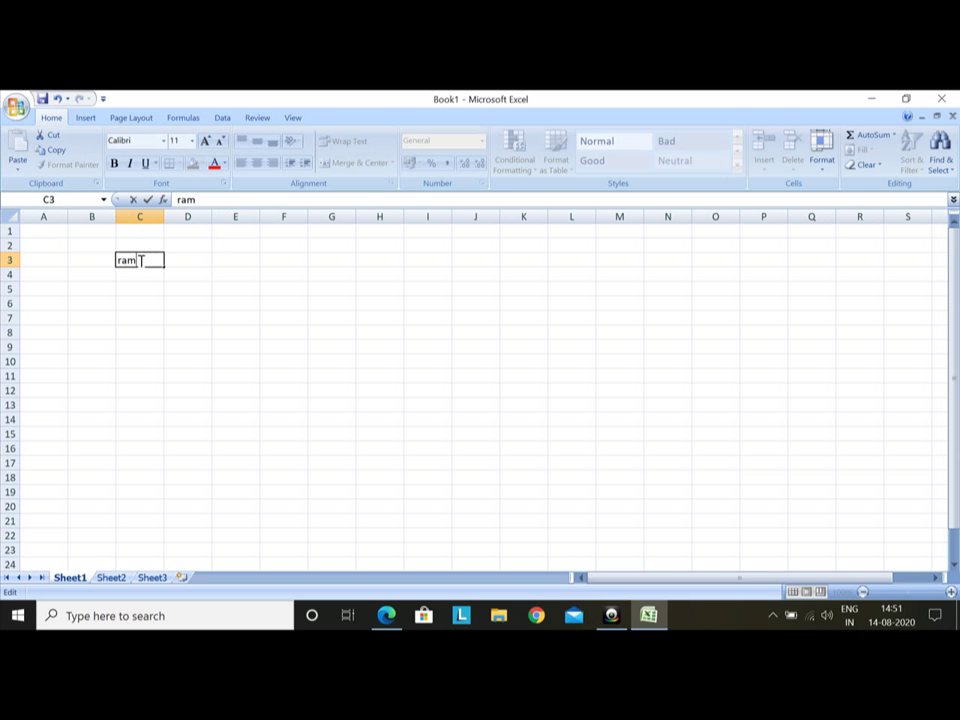
pyautogui.press('BackSpace')
pyautogui.press('BackSpace')
pyautogui.press('BackSpace')
pyautogui.write('SCa')
pyautogui.press('BackSpace')
pyautogui.write('A')
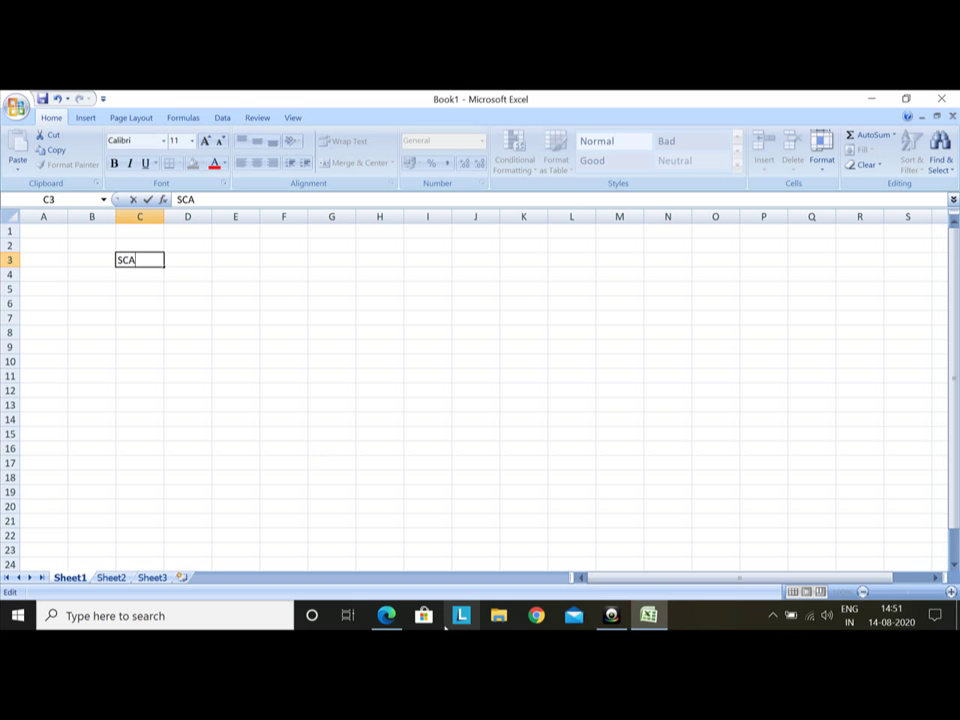
# Step: Switch to the textbook in the browser and read from the Data Types section through Moving Around the Worksheet
pyautogui.click(390, 616)
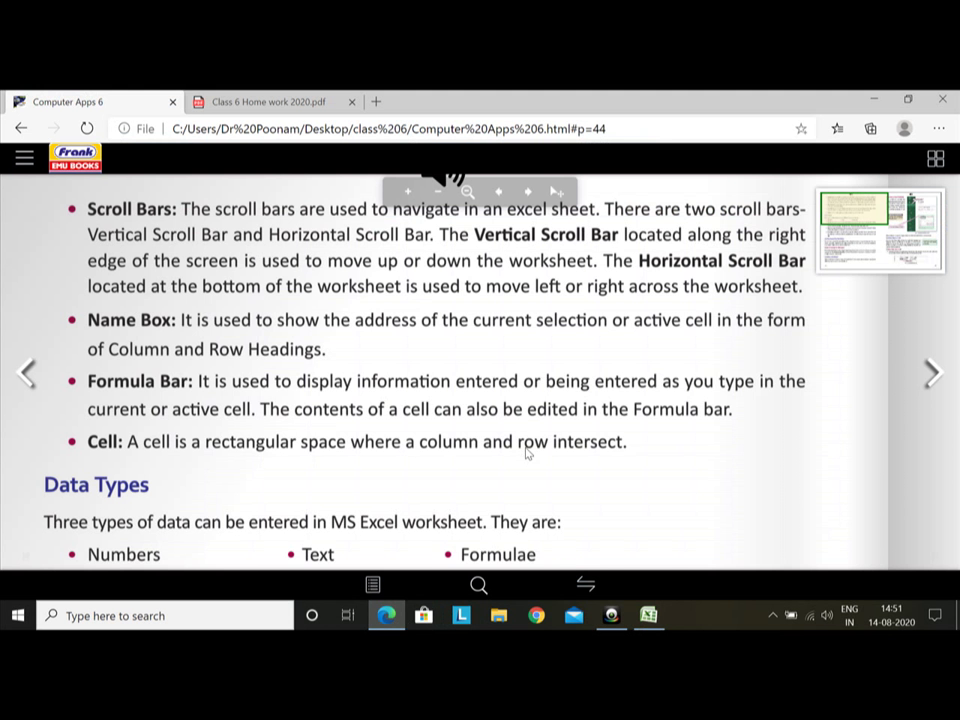
pyautogui.scroll(-3, 528, 452)
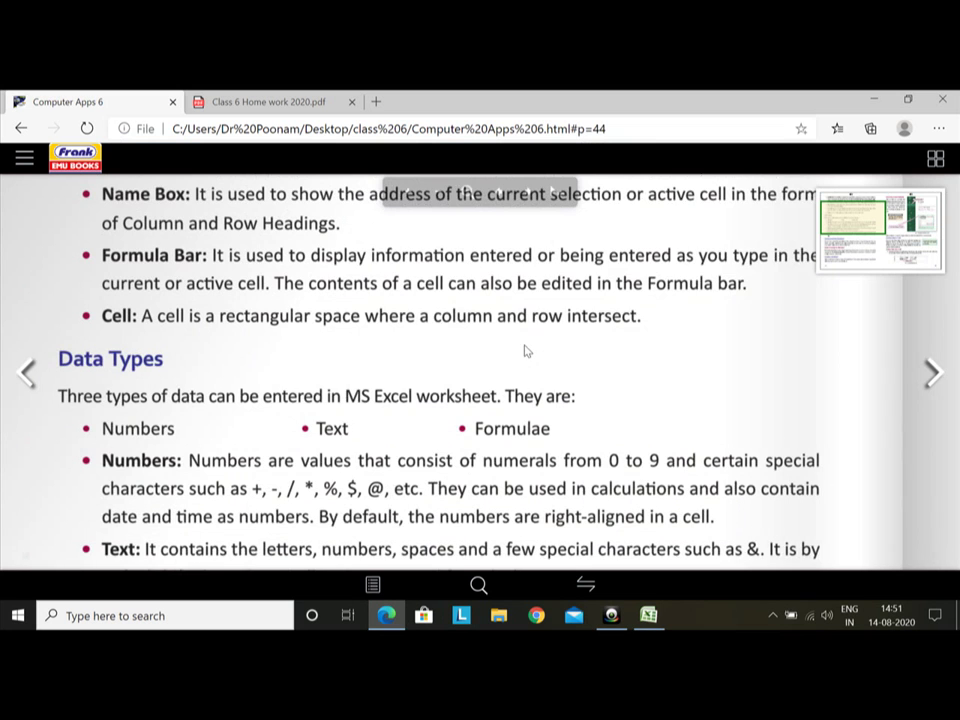
pyautogui.scroll(-1, 530, 340)
pyautogui.scroll(-1, 536, 310)
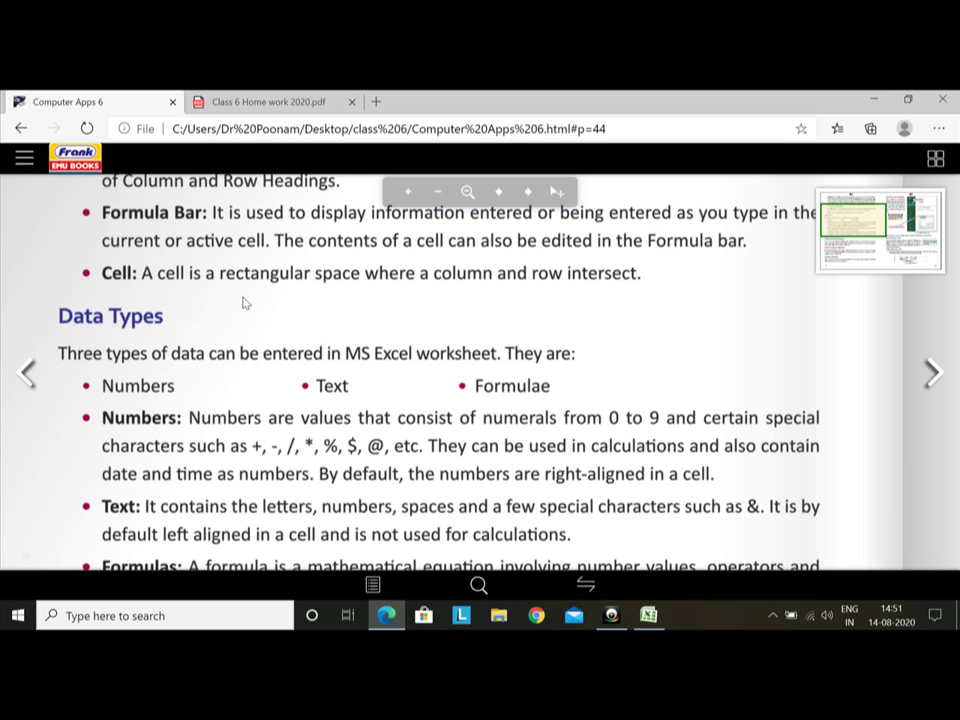
pyautogui.moveTo(240, 326); pyautogui.dragTo(314, 295)
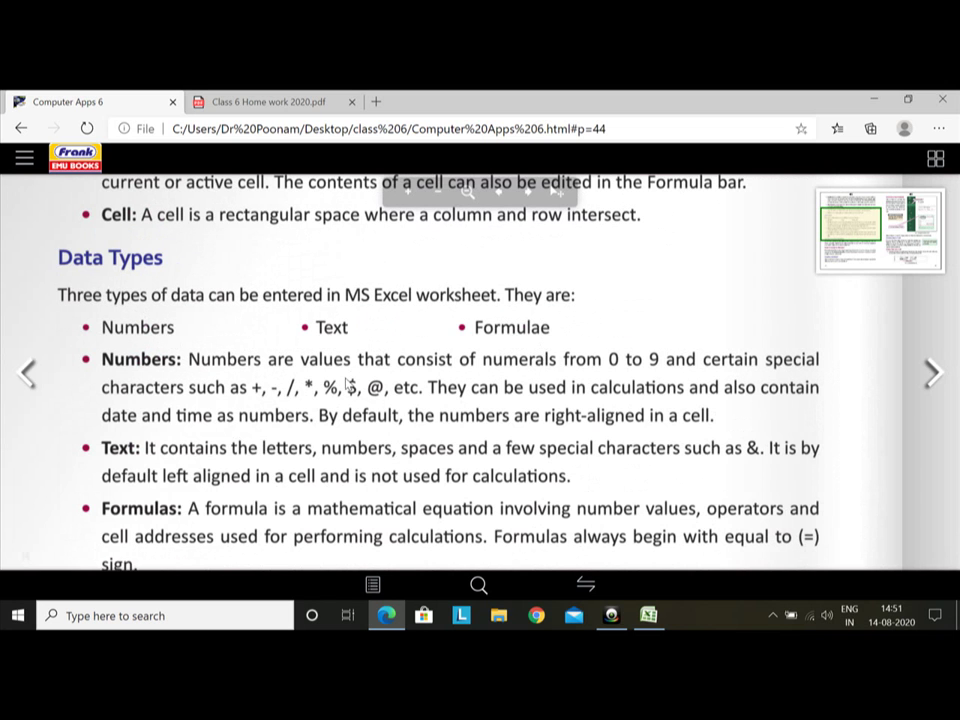
pyautogui.moveTo(349, 385); pyautogui.dragTo(345, 345)
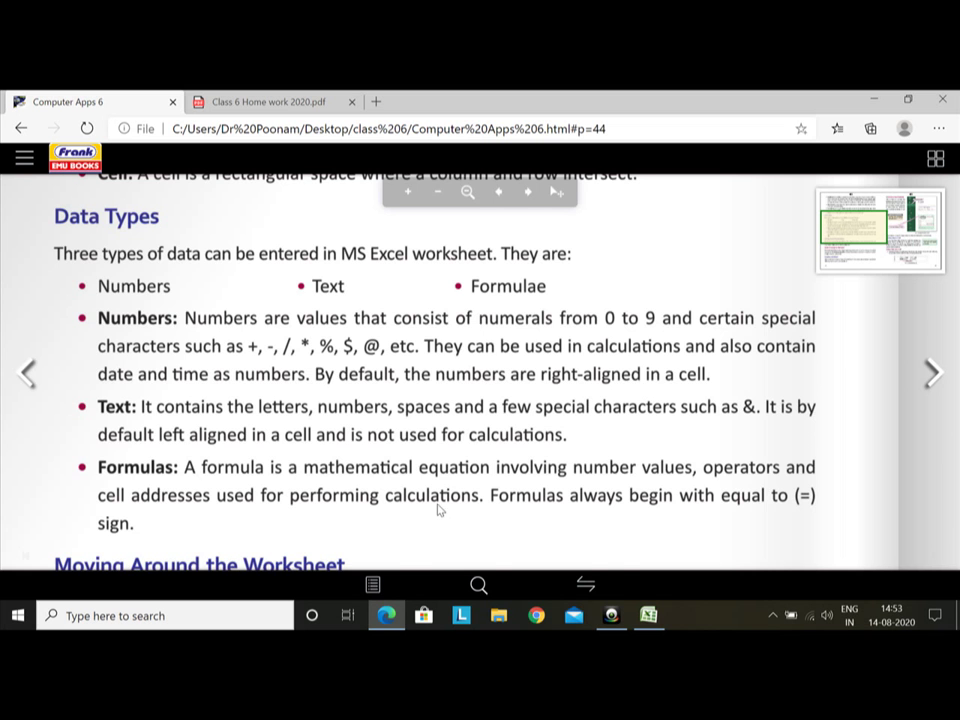
pyautogui.scroll(-3, 437, 480)
pyautogui.scroll(-3, 439, 416)
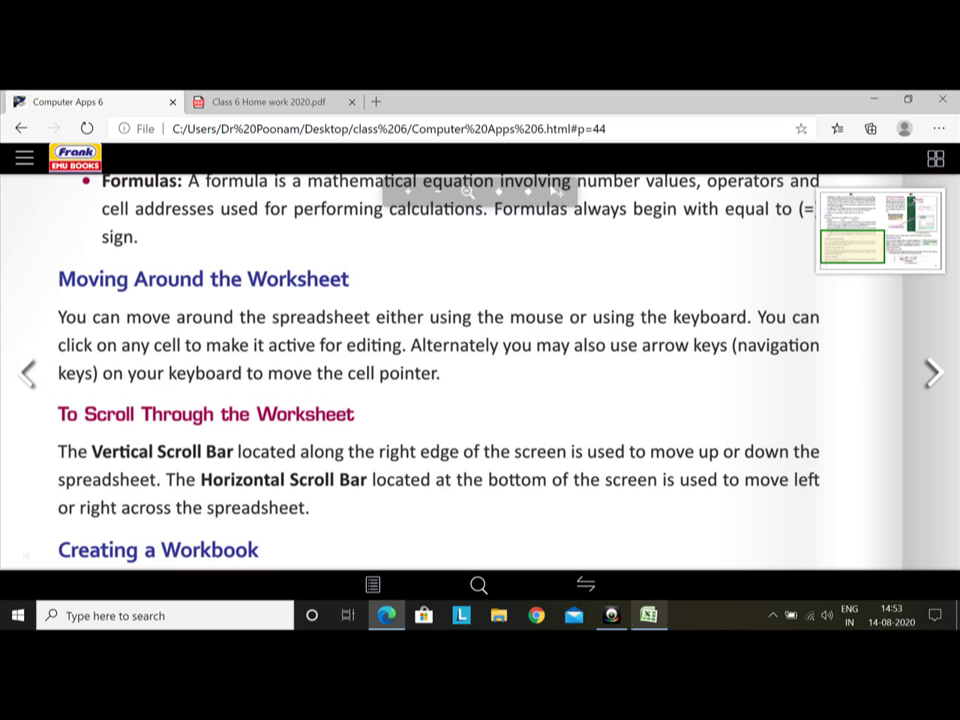
# Step: Switch to Excel, commit the C3 entry by selecting B6, and move the active cell around Sheet1, ending on I8
pyautogui.click(652, 617)
pyautogui.click(99, 300)
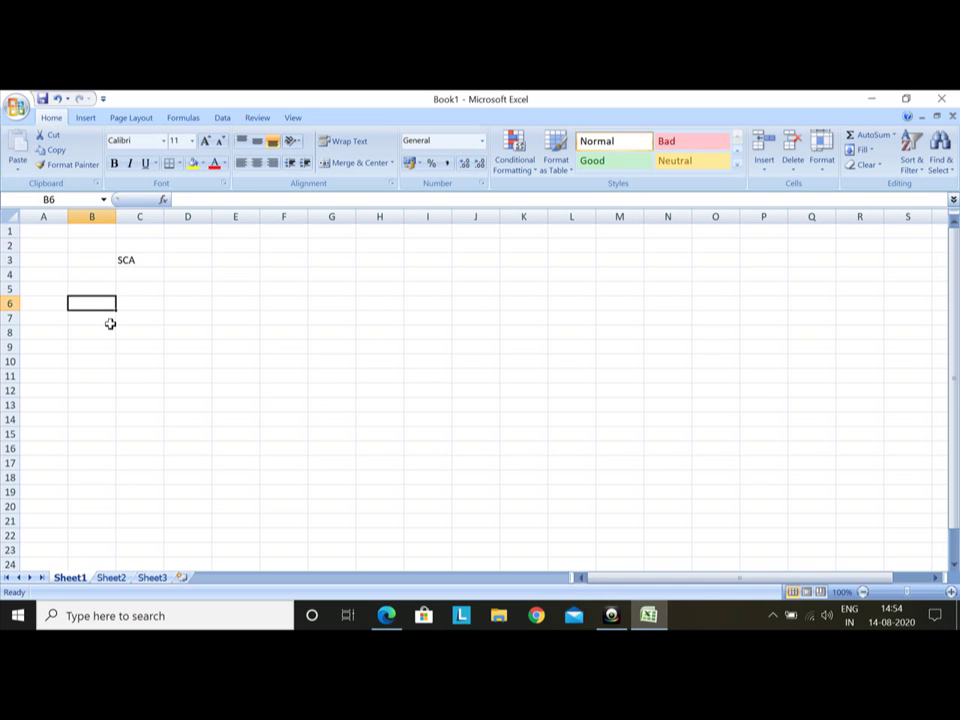
pyautogui.press('Right')
pyautogui.press('Right')
pyautogui.press('Right')
pyautogui.press('Right')
pyautogui.press('Right')
pyautogui.press('Right')
pyautogui.press('Right')
pyautogui.press('Right')
pyautogui.press('Right')
pyautogui.press('Right')
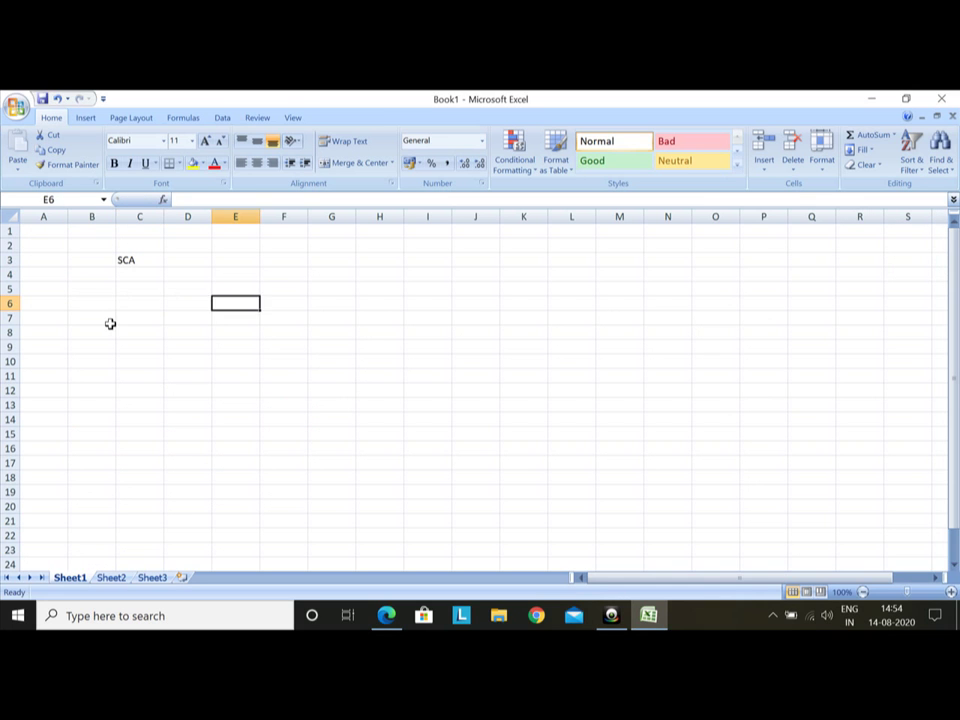
pyautogui.press('Down')
pyautogui.press('Down')
pyautogui.press('Down')
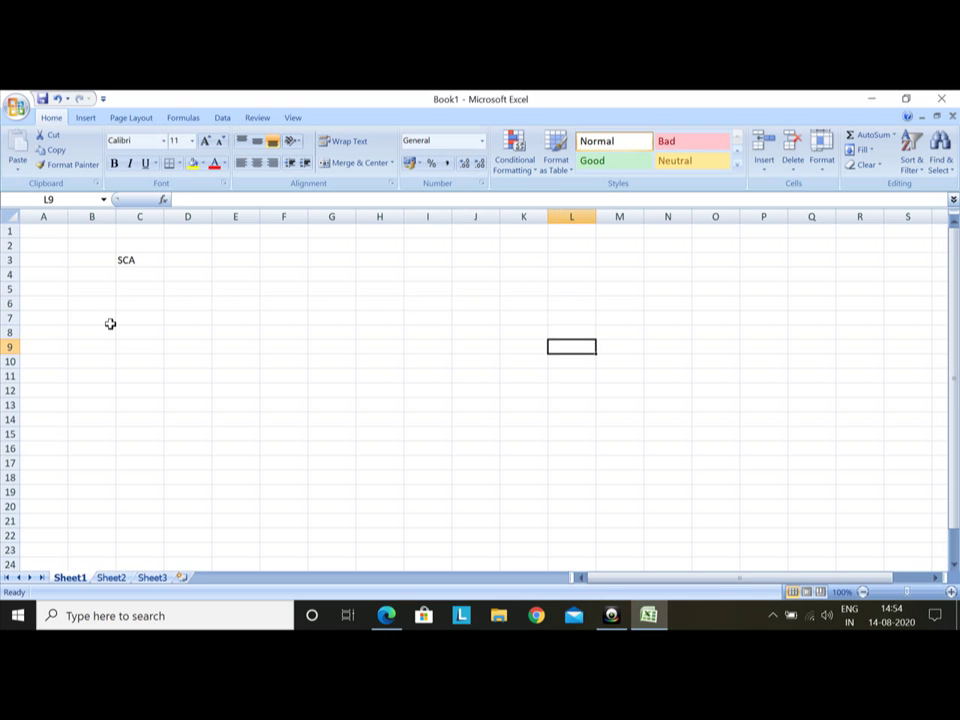
pyautogui.press('Down')
pyautogui.press('Left')
pyautogui.press('Left')
pyautogui.press('Up')
pyautogui.press('Up')
pyautogui.press('Up')
pyautogui.press('Left')
pyautogui.press('Left')
pyautogui.press('Left')
pyautogui.press('Left')
pyautogui.press('Left')
pyautogui.press('Left')
pyautogui.press('Left')
pyautogui.press('Left')
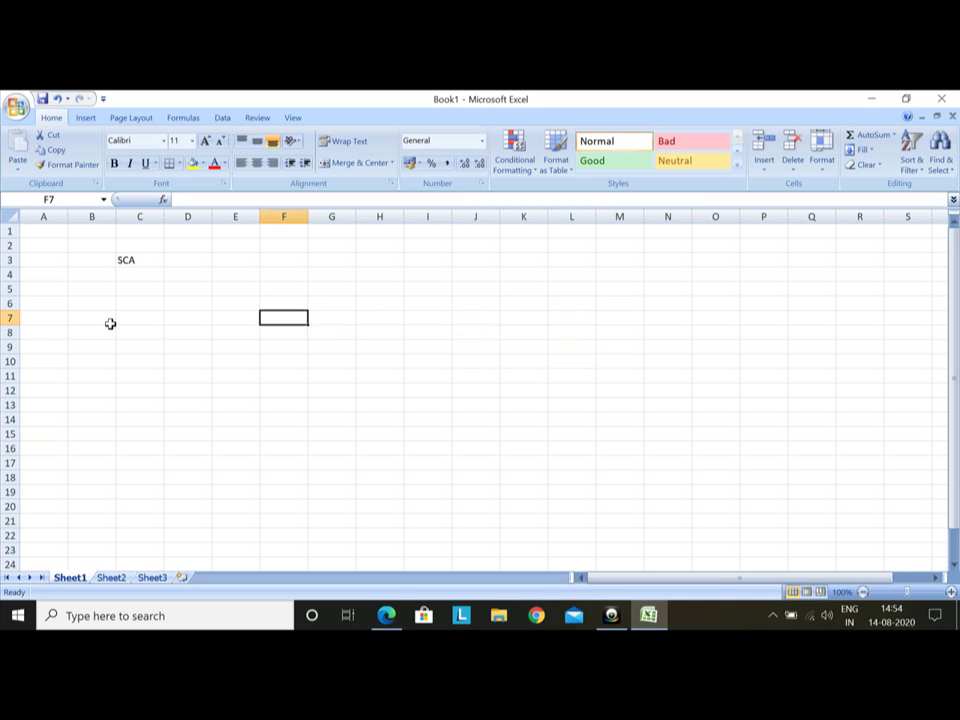
pyautogui.press('Down')
pyautogui.press('Down')
pyautogui.press('Down')
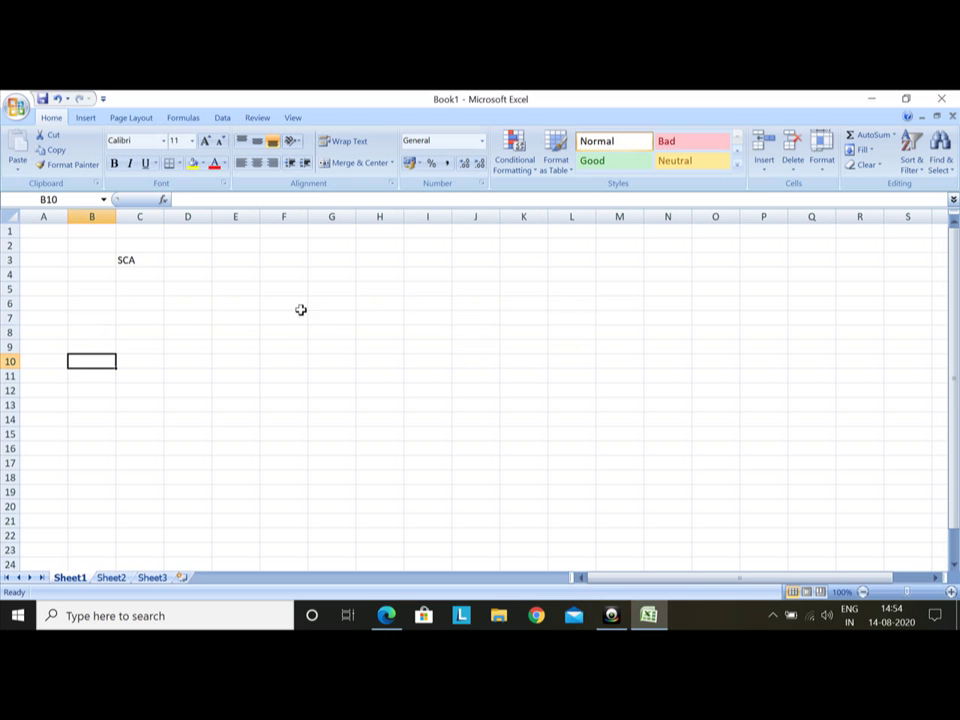
pyautogui.click(334, 316)
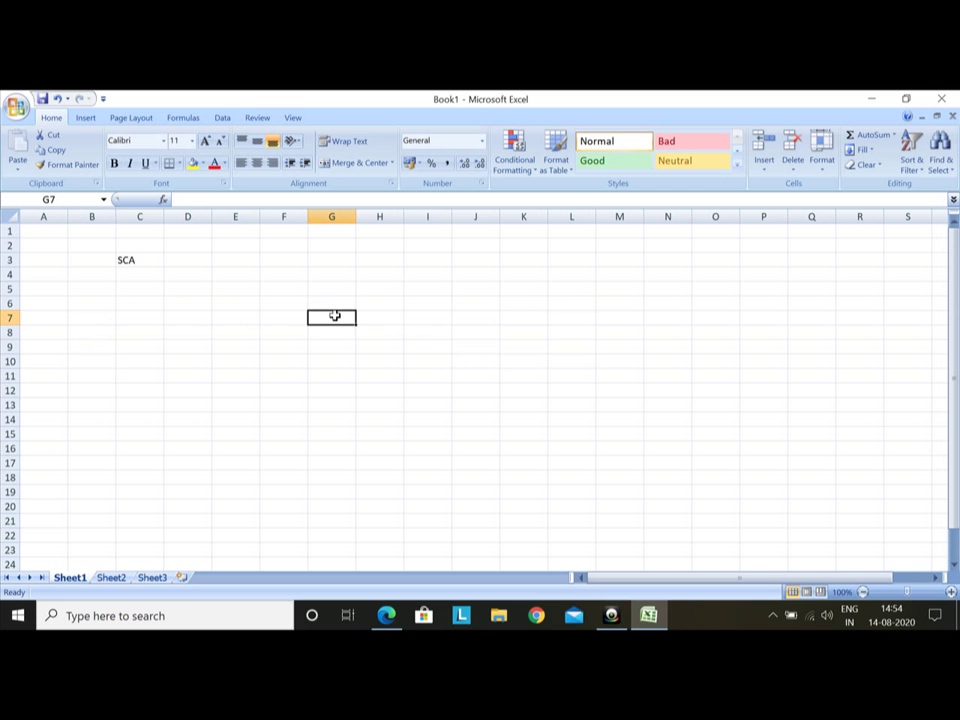
pyautogui.click(426, 329)
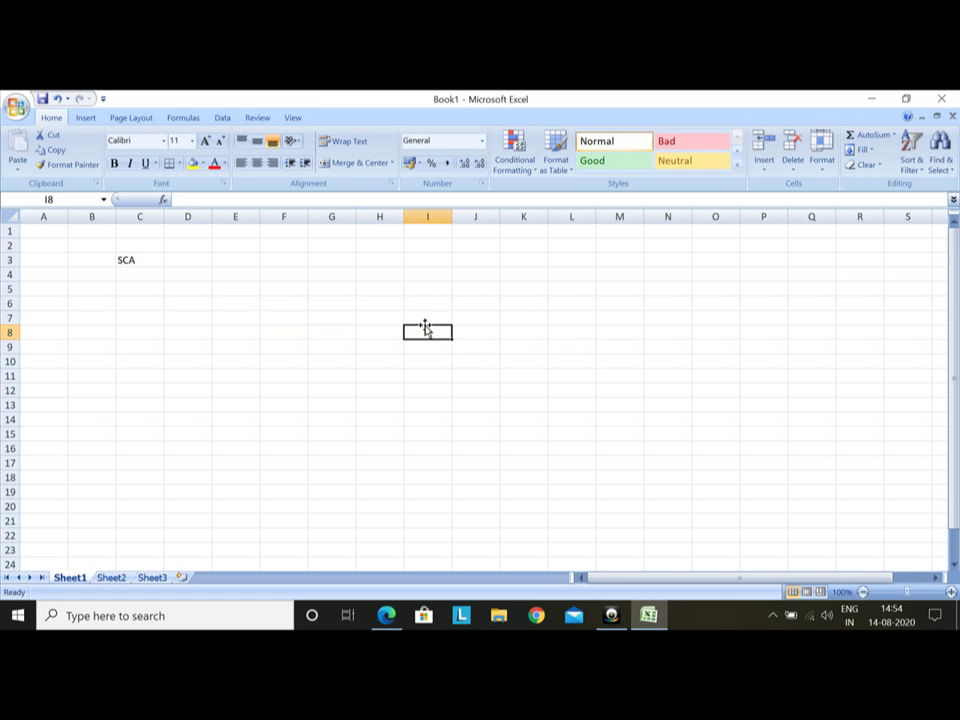
# Step: Read the textbook's To Scroll Through the Worksheet section, and try vertical and horizontal scrolling in the Excel sheet
pyautogui.click(393, 621)
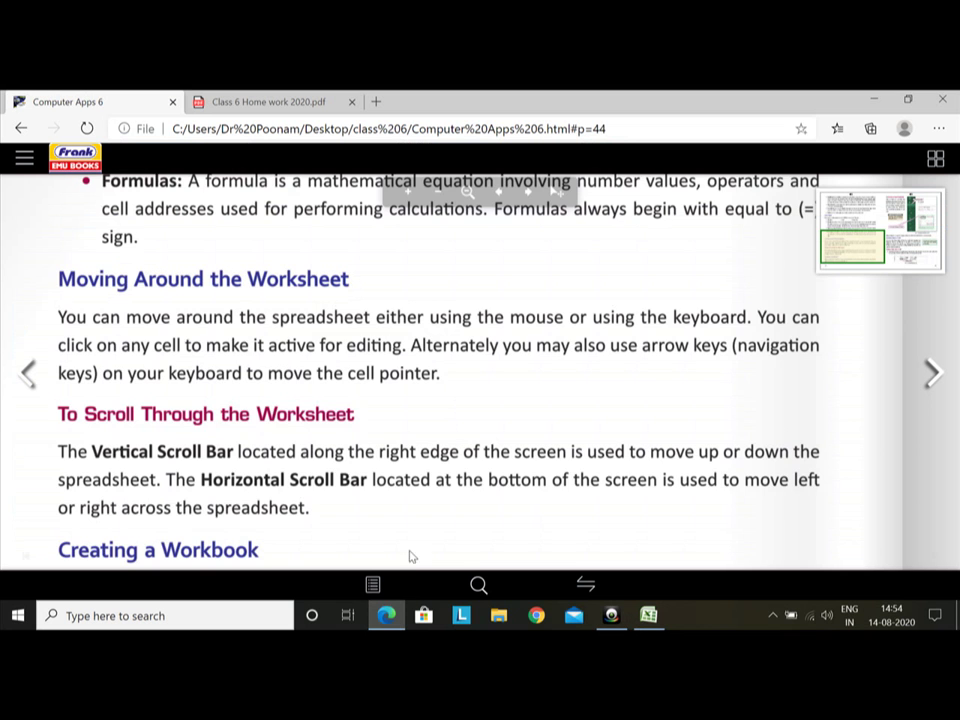
pyautogui.scroll(-1, 418, 490)
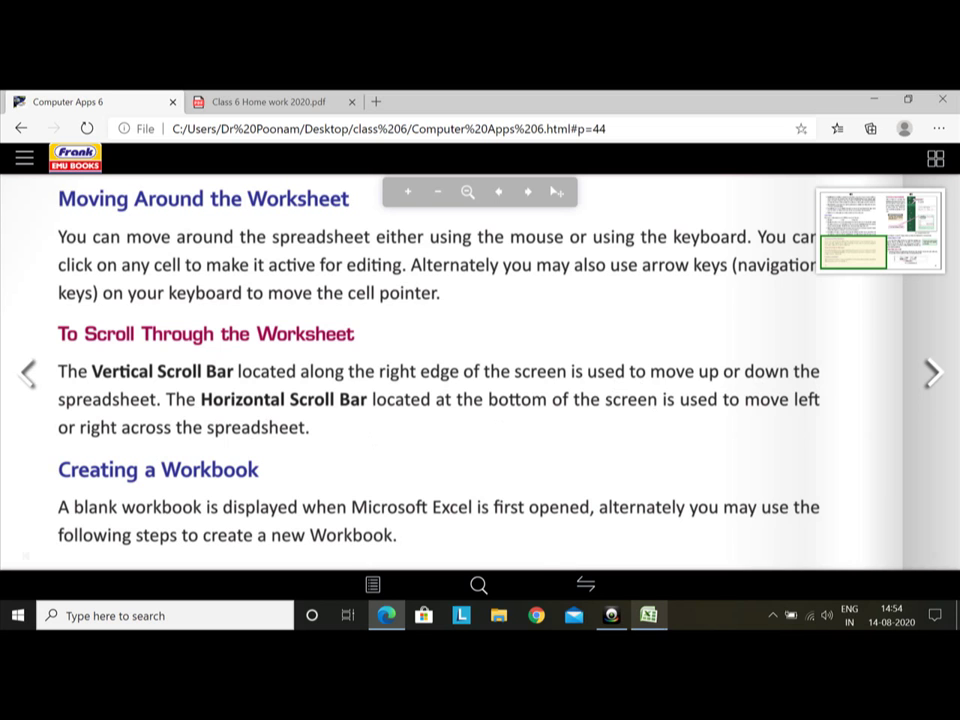
pyautogui.click(649, 613)
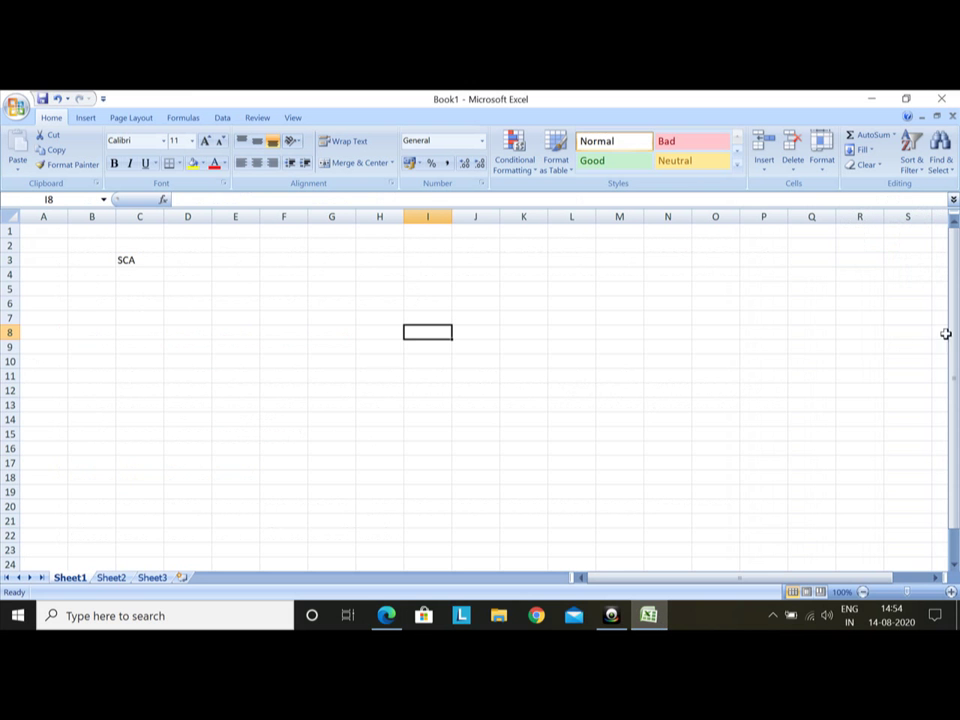
pyautogui.moveTo(955, 318); pyautogui.dragTo(955, 276)
pyautogui.moveTo(746, 579); pyautogui.dragTo(669, 568)
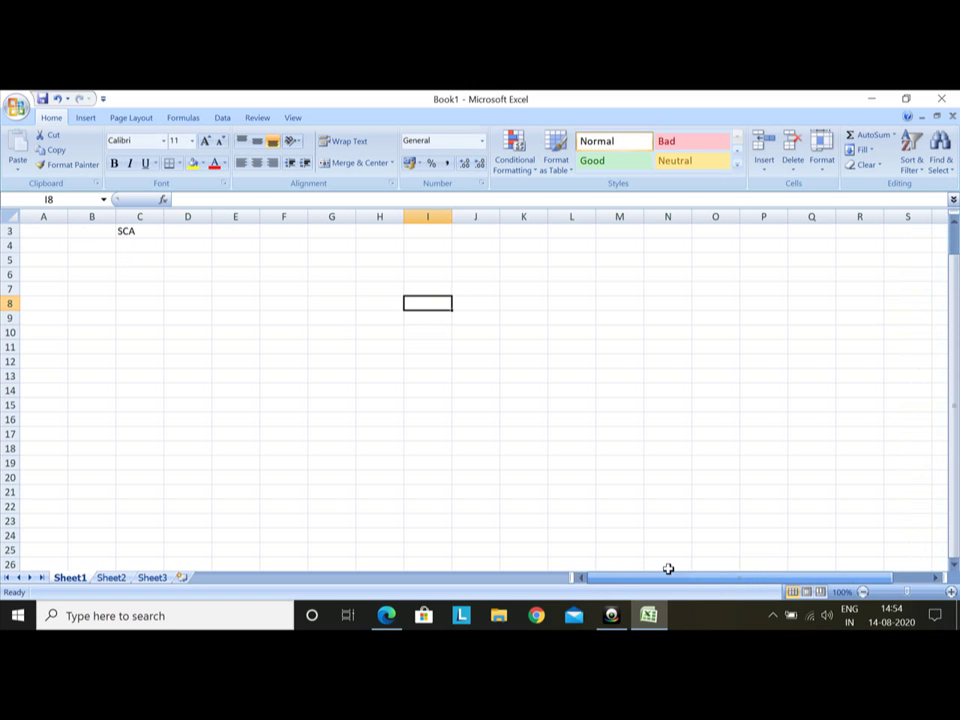
# Step: Switch to the textbook and read the instructions for creating an Excel workbook on the facing page, up to Entering Data in a Cell
pyautogui.click(396, 616)
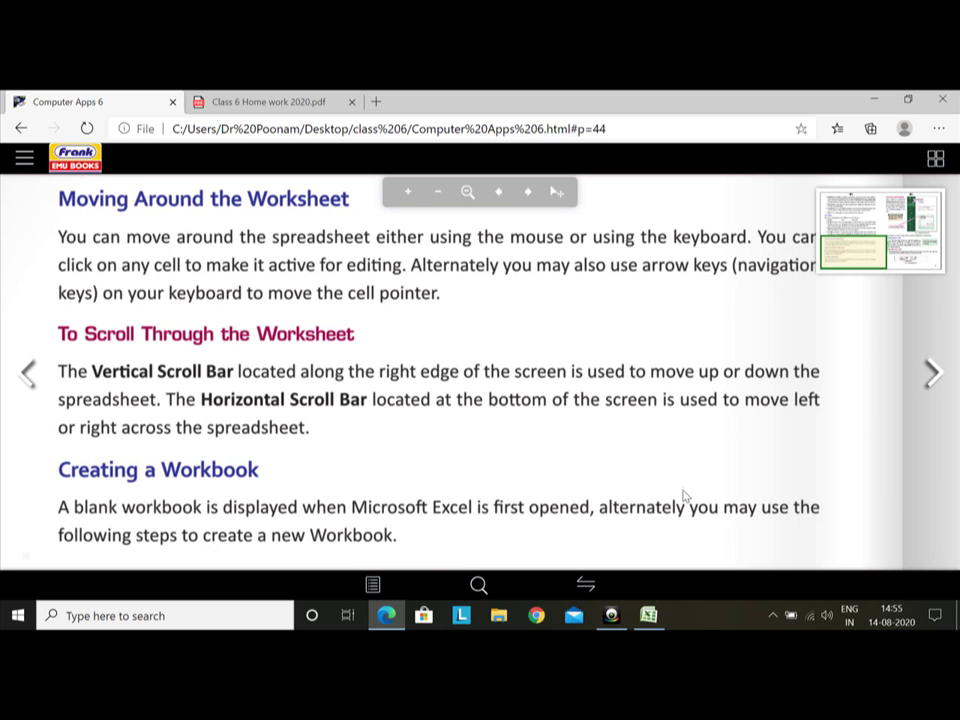
pyautogui.click(928, 370)
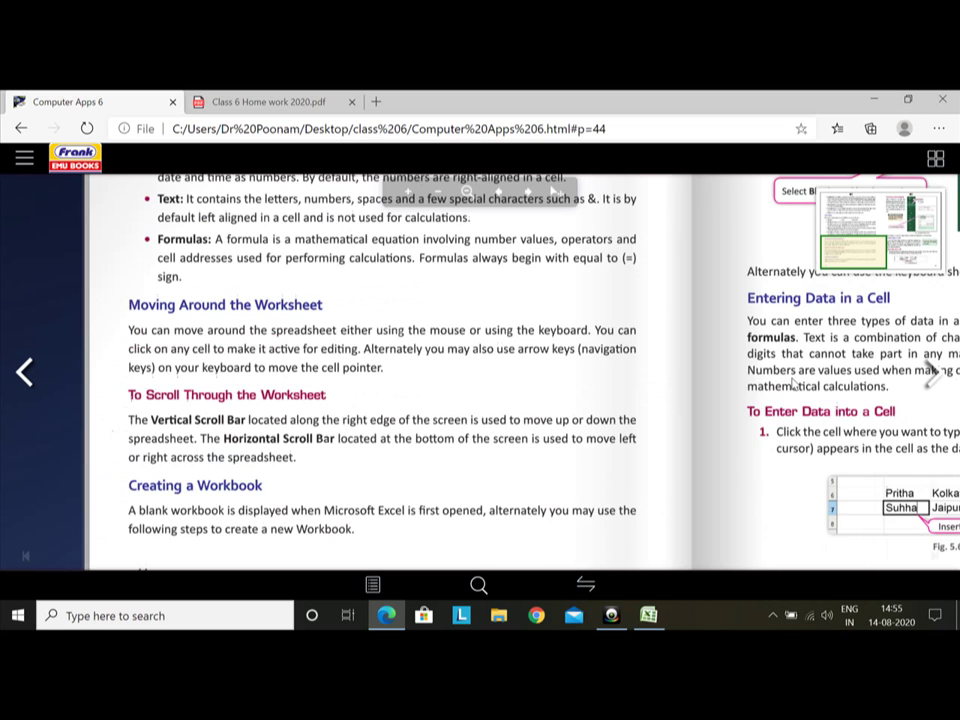
pyautogui.click(700, 306)
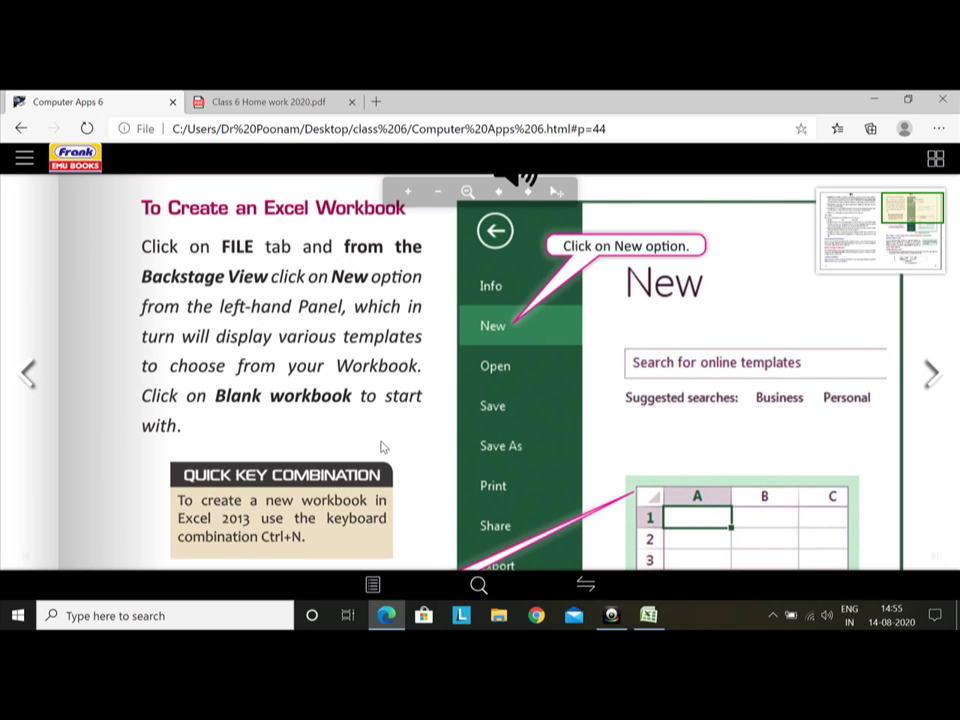
pyautogui.moveTo(384, 446); pyautogui.dragTo(318, 326)
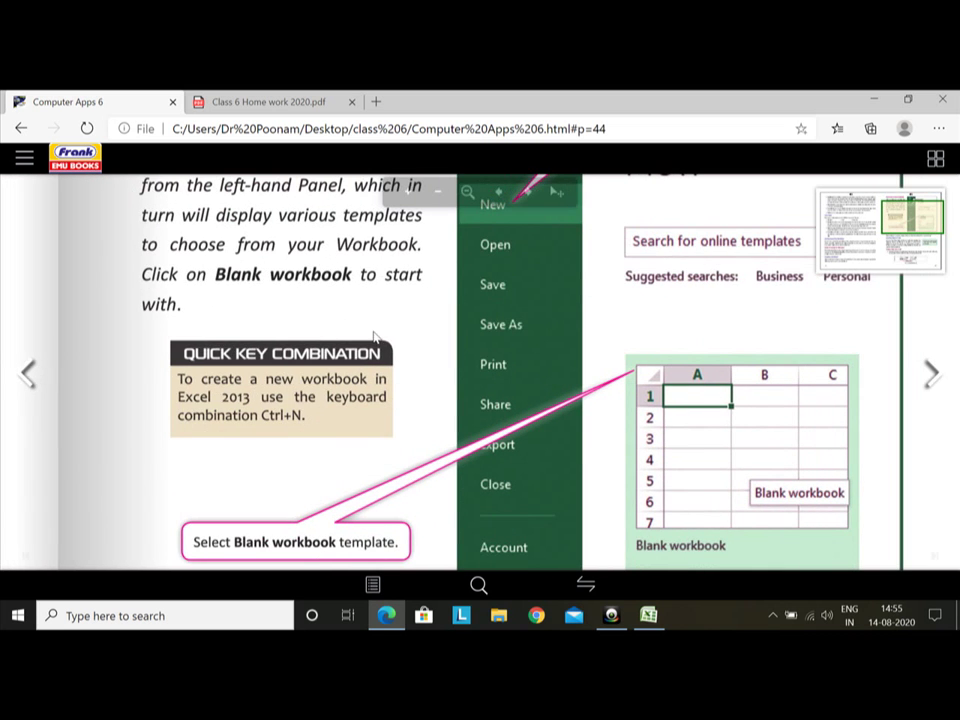
pyautogui.moveTo(384, 348); pyautogui.dragTo(297, 215)
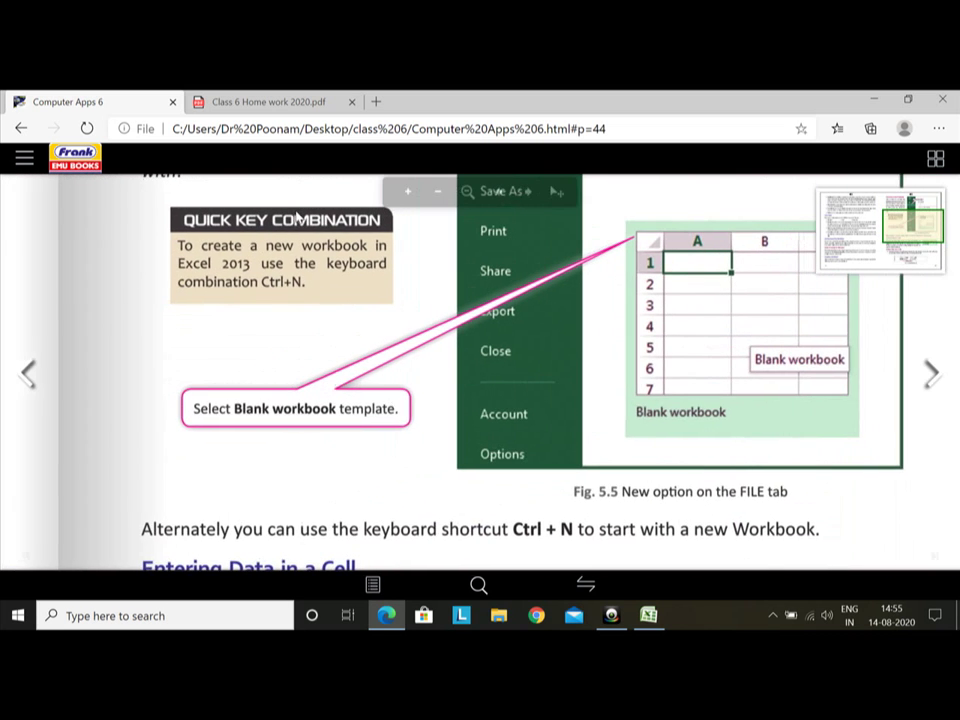
pyautogui.moveTo(351, 467); pyautogui.dragTo(348, 394)
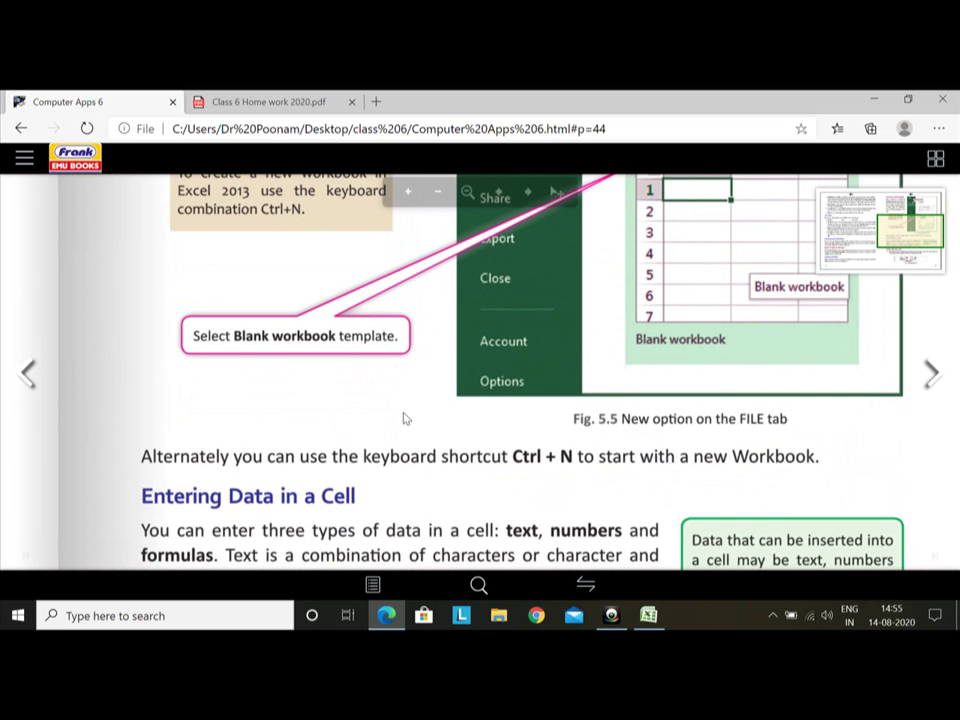
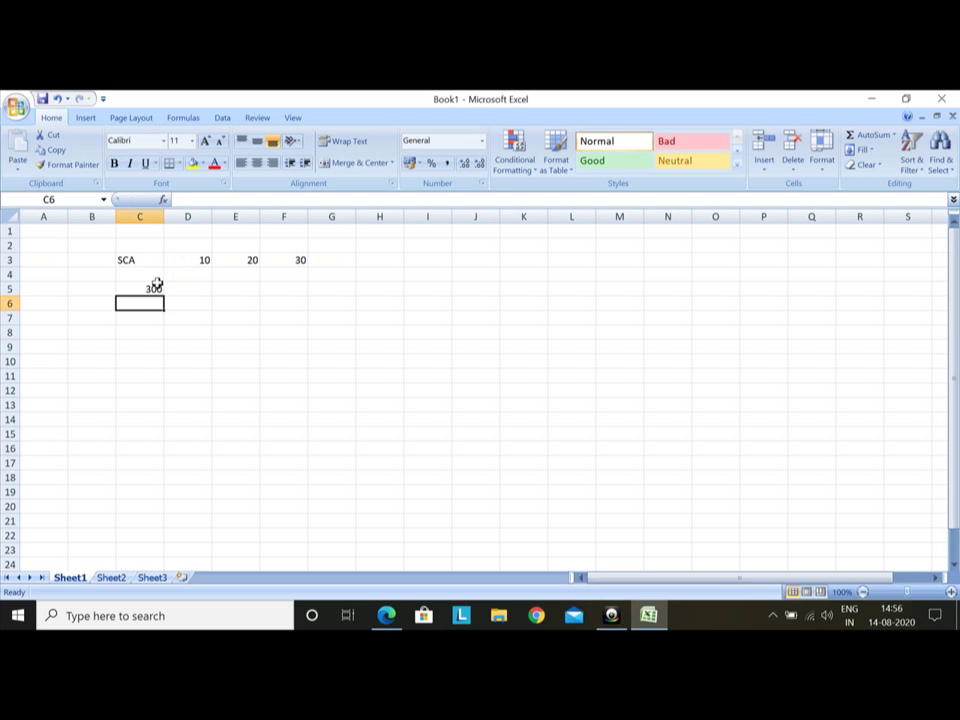
# Step: Inspect the formula in cell C5, and read the textbook's To Enter Data into a Cell instructions in the browser
pyautogui.click(155, 287)
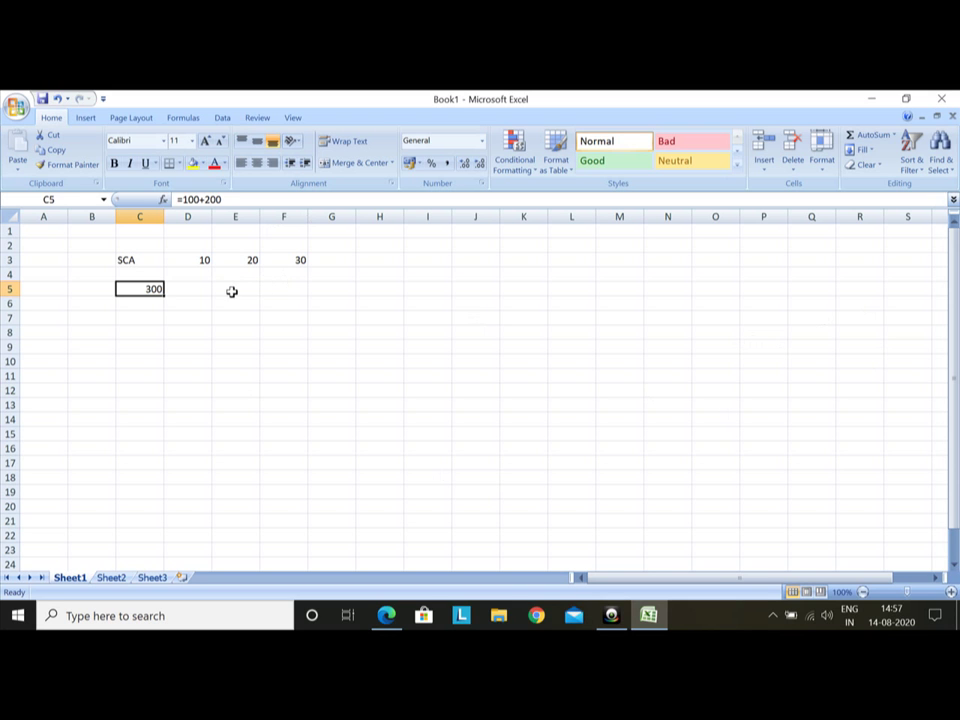
pyautogui.click(390, 616)
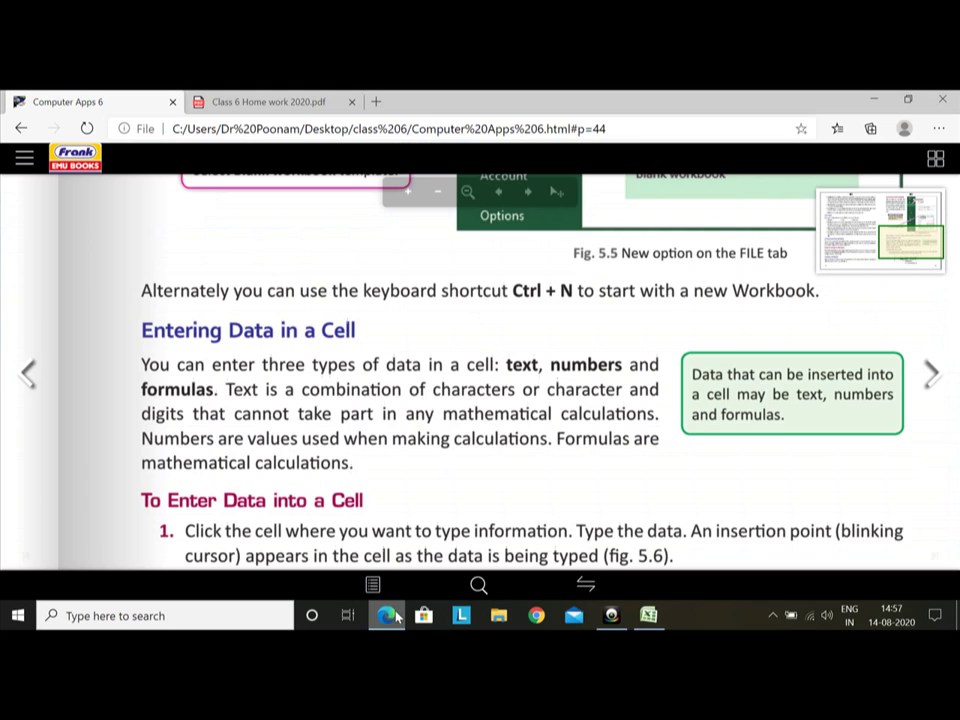
pyautogui.scroll(-1, 687, 258)
pyautogui.scroll(-5, 686, 235)
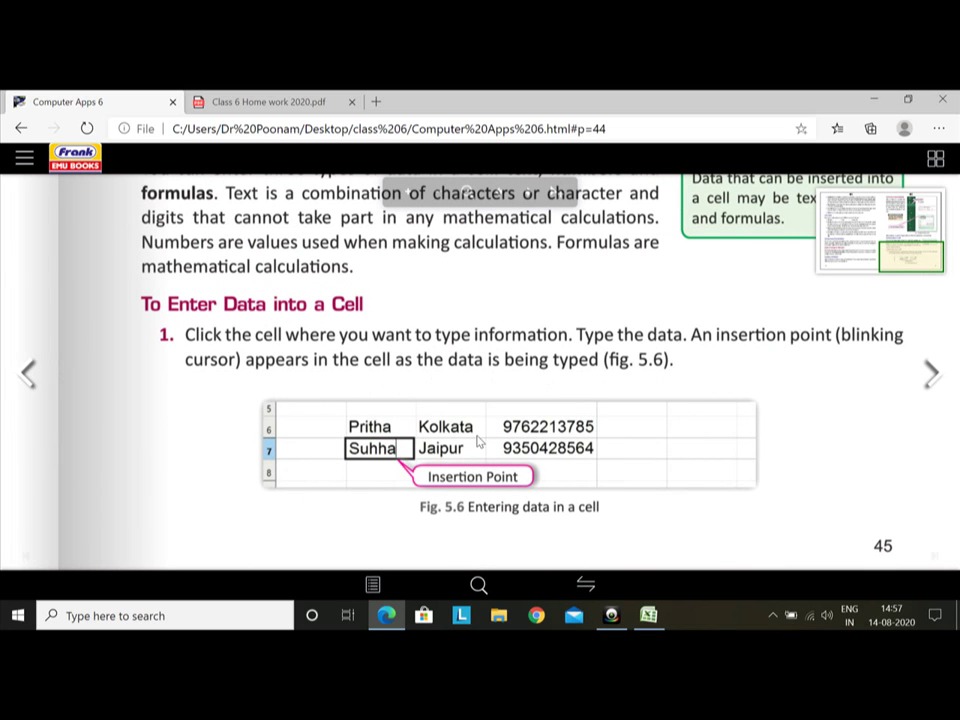
# Step: Switch to Excel and enter the text ram in cell C7
pyautogui.click(649, 615)
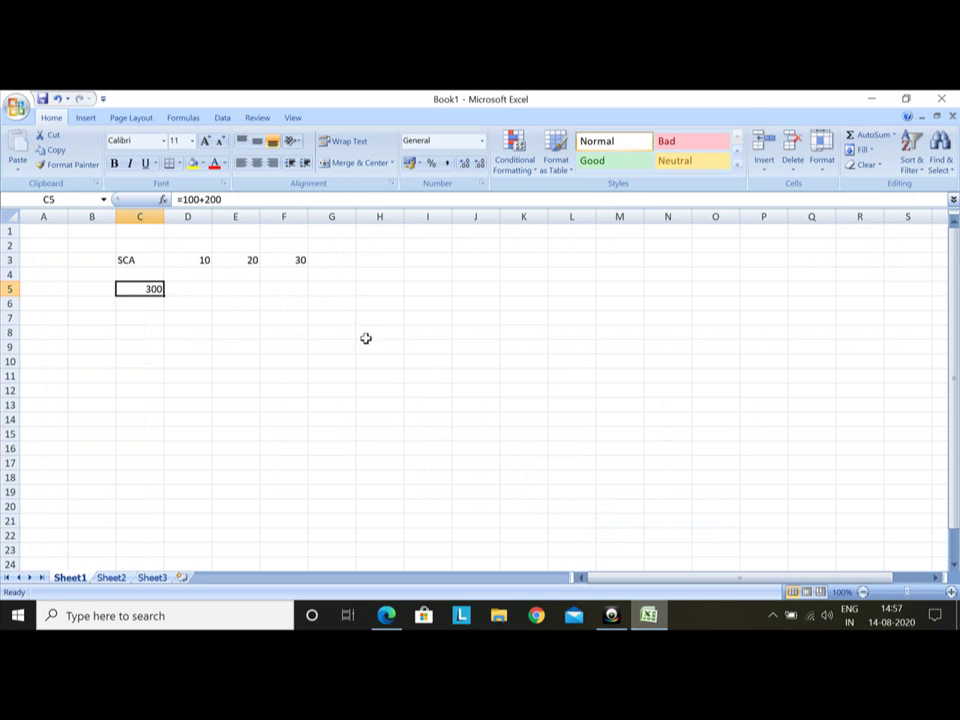
pyautogui.click(138, 316)
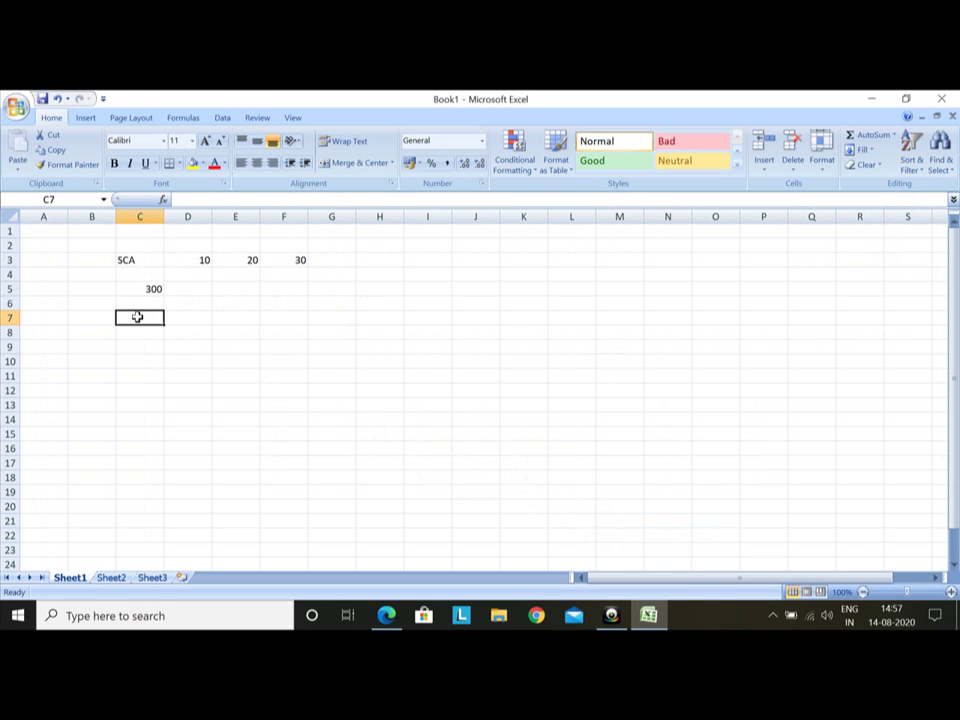
pyautogui.write('ram')
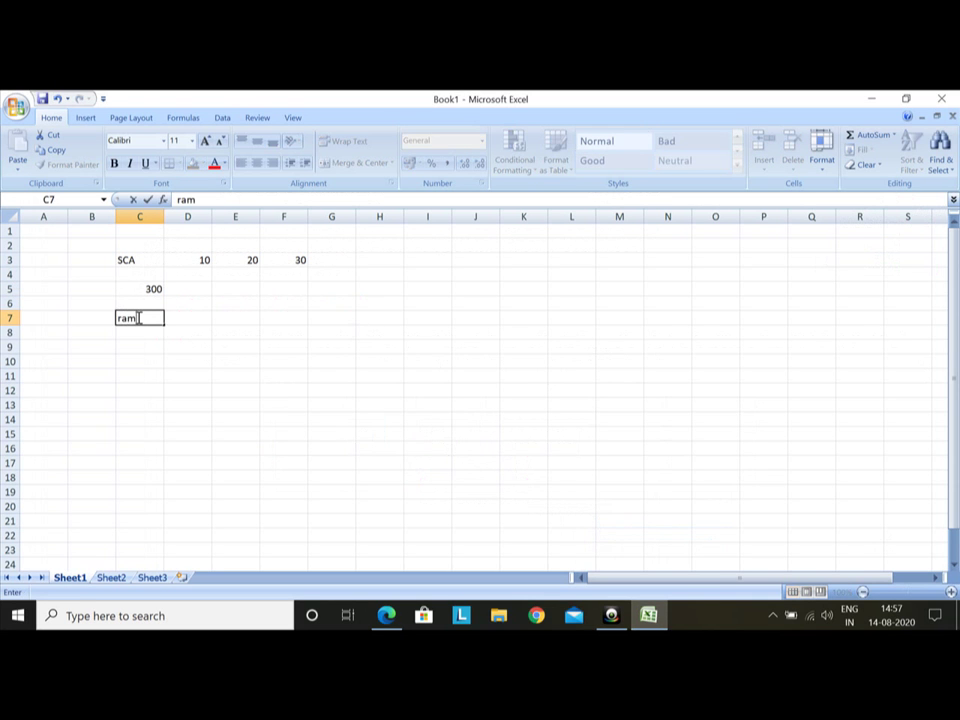
pyautogui.press('Return')
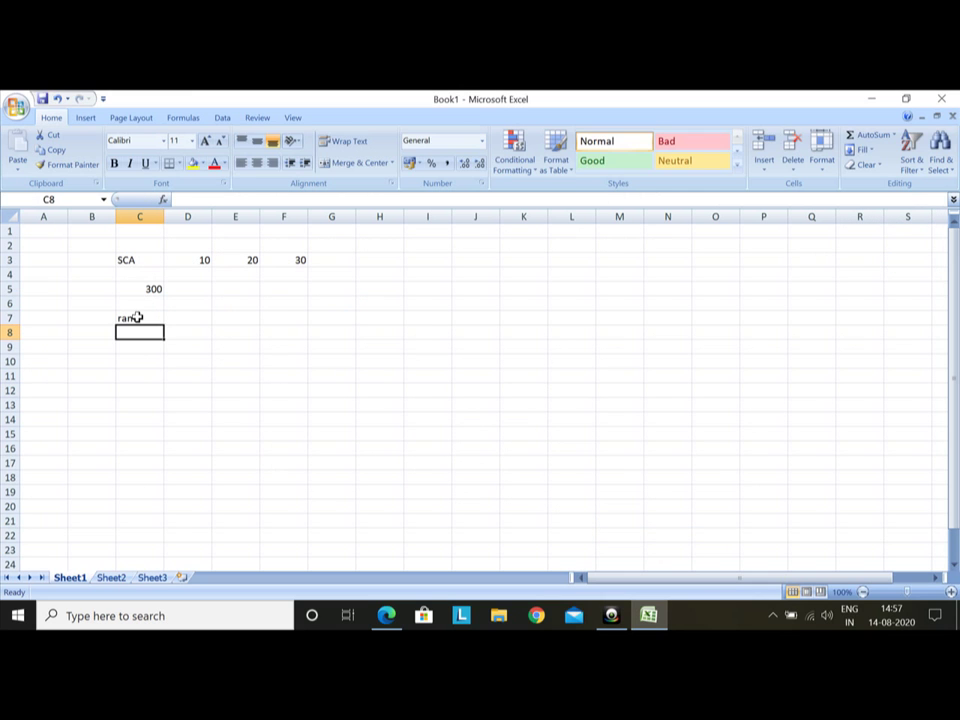
# Step: Enter a sample first name in cell C8 and another in cell C9
pyautogui.write('Riya')
pyautogui.press('Return')
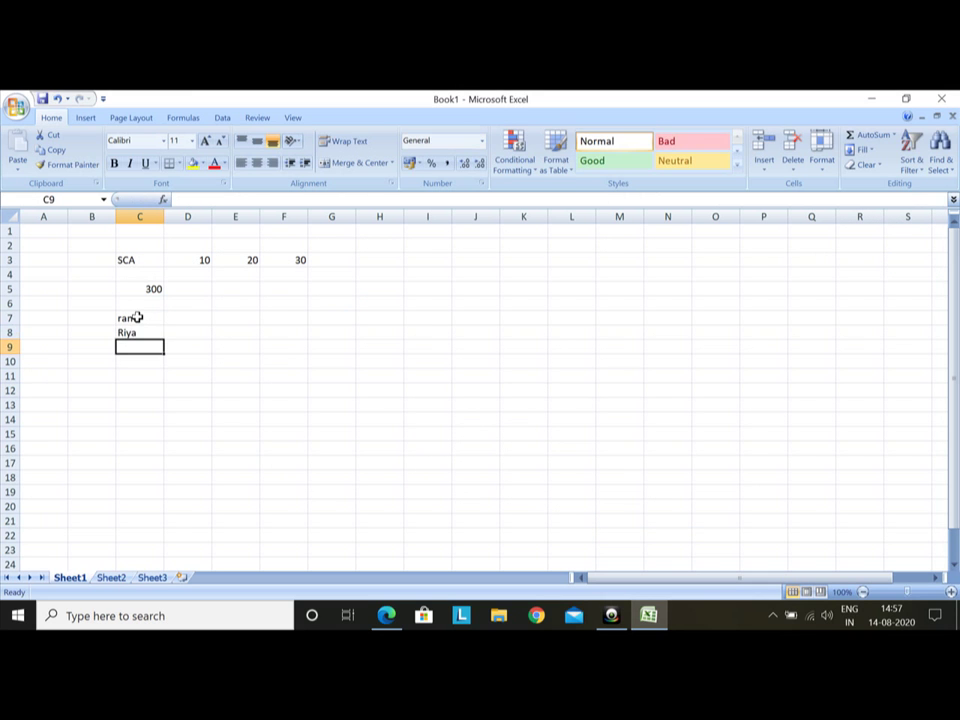
pyautogui.write('Divay')
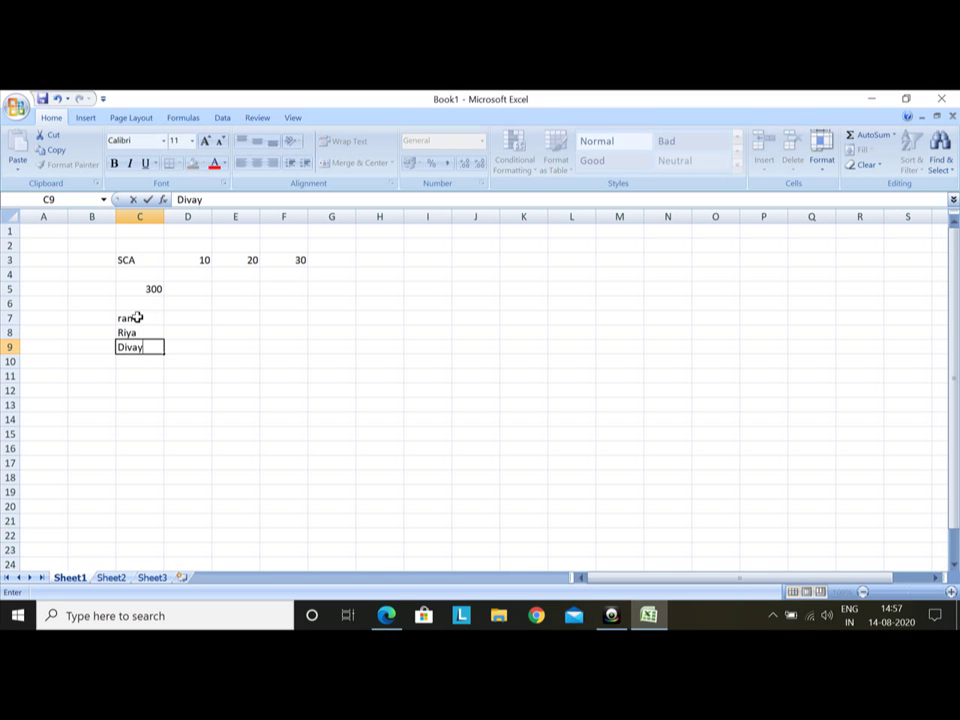
pyautogui.write('an')
pyautogui.click(183, 319)
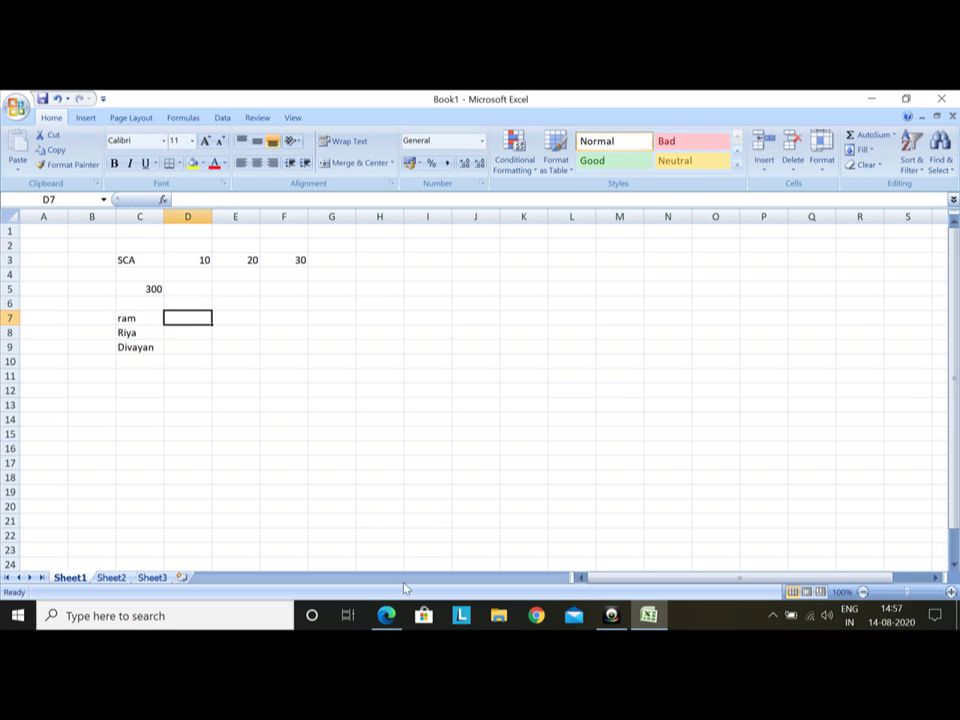
# Step: Switch to the textbook in the browser and read page 46 from typing in the Formula Bar up to Editing Information in a Cell
pyautogui.click(386, 615)
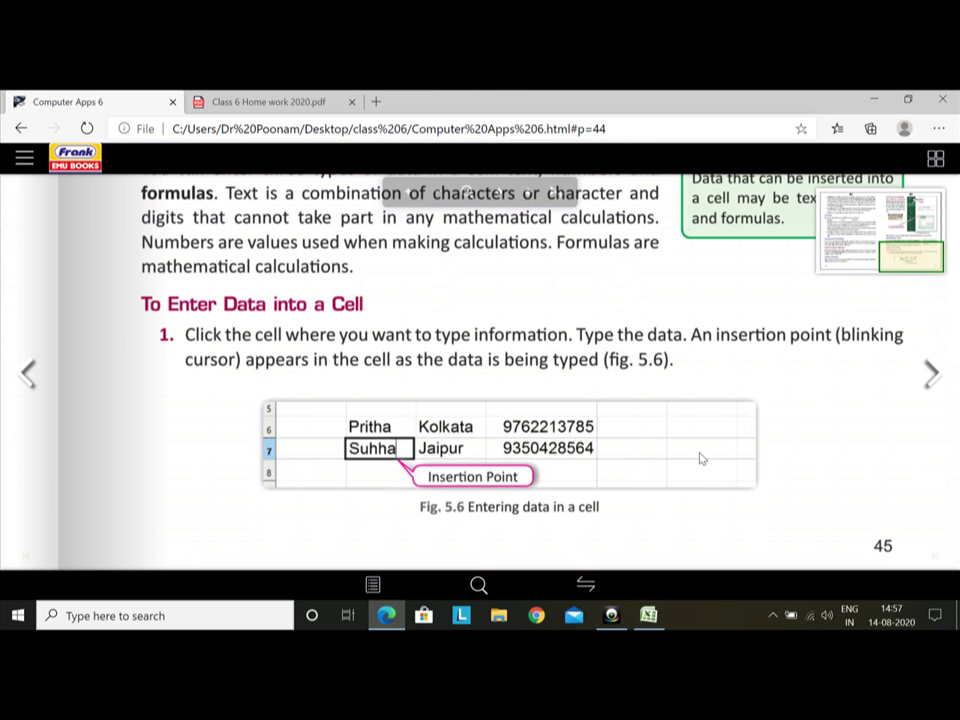
pyautogui.doubleClick(713, 392)
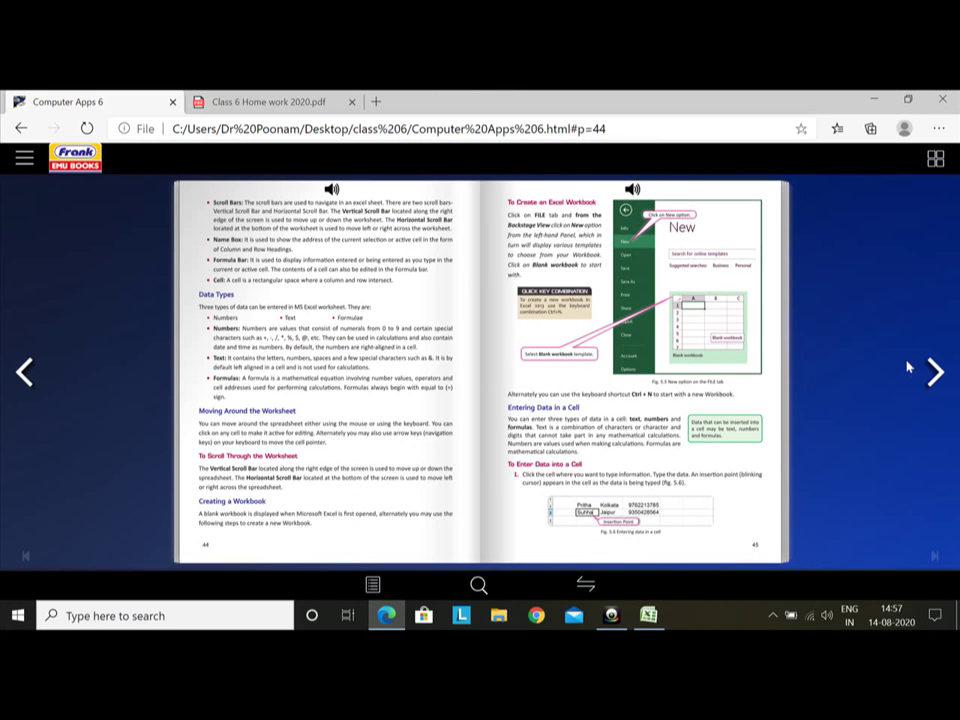
pyautogui.click(934, 372)
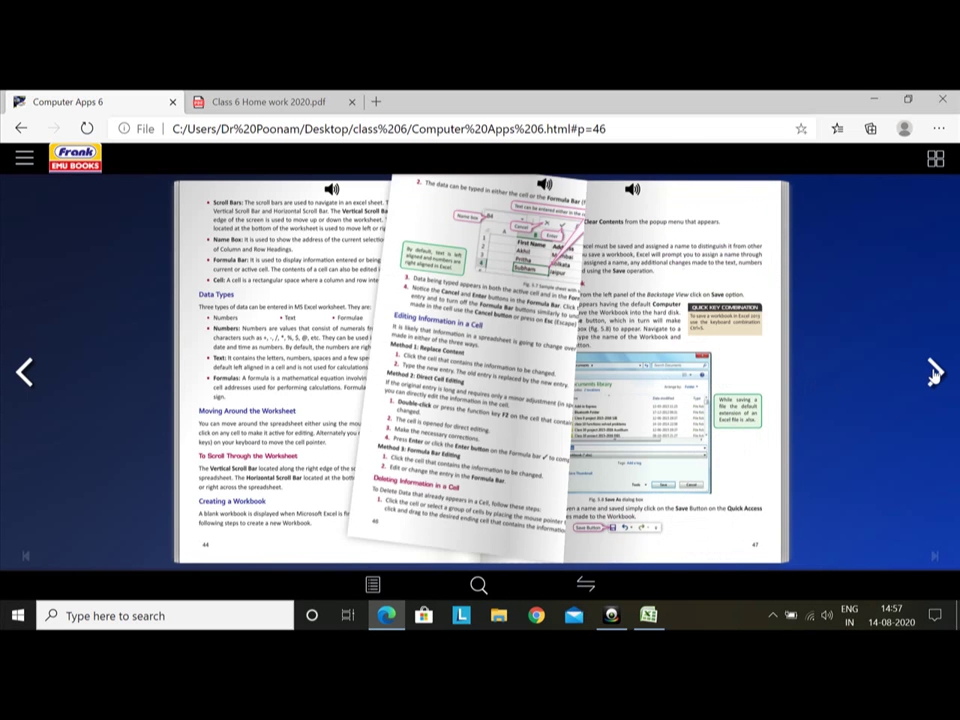
pyautogui.doubleClick(288, 229)
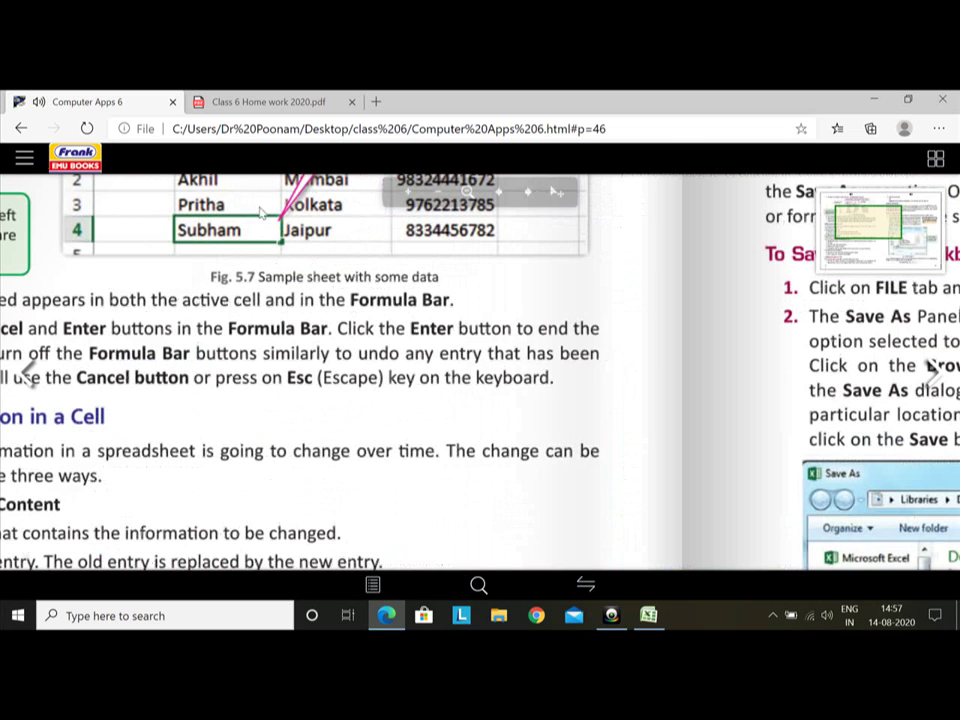
pyautogui.doubleClick(317, 264)
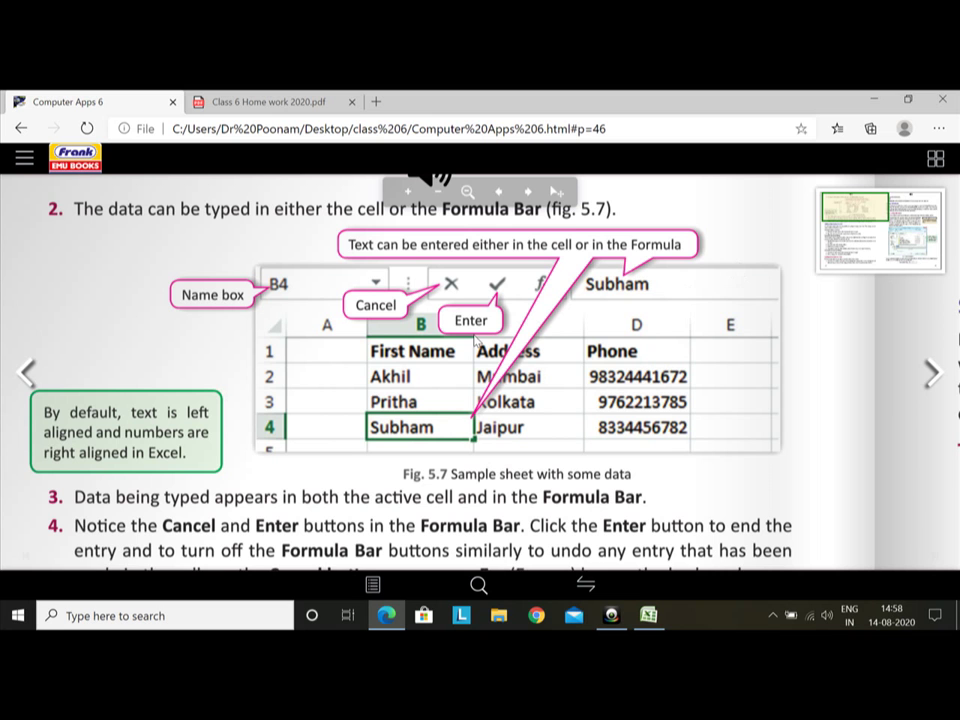
pyautogui.scroll(-2, 306, 326)
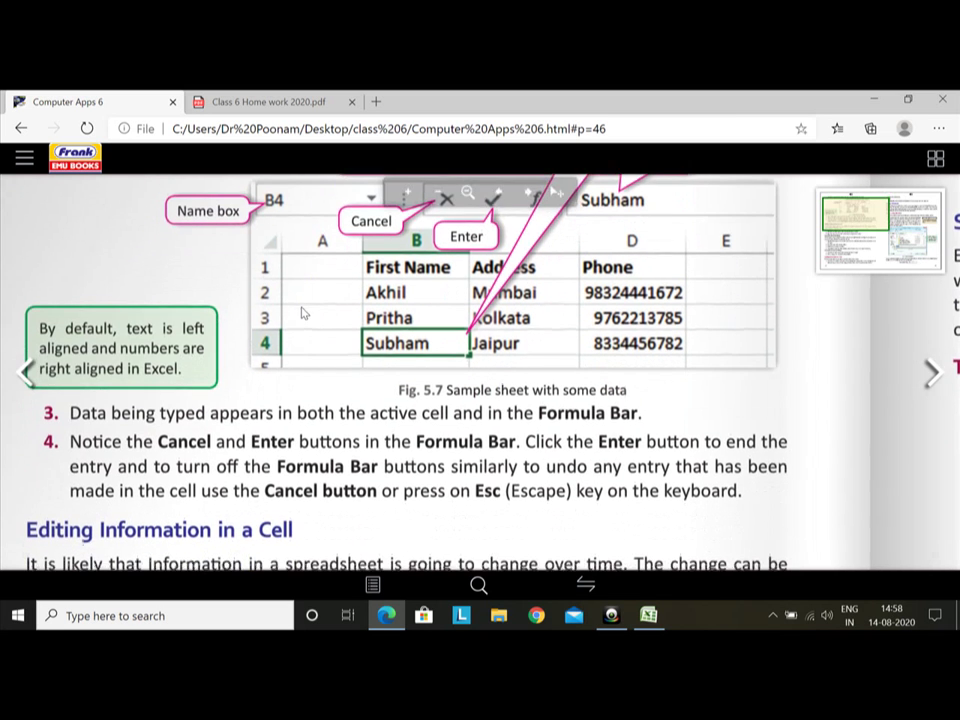
pyautogui.scroll(-2, 310, 320)
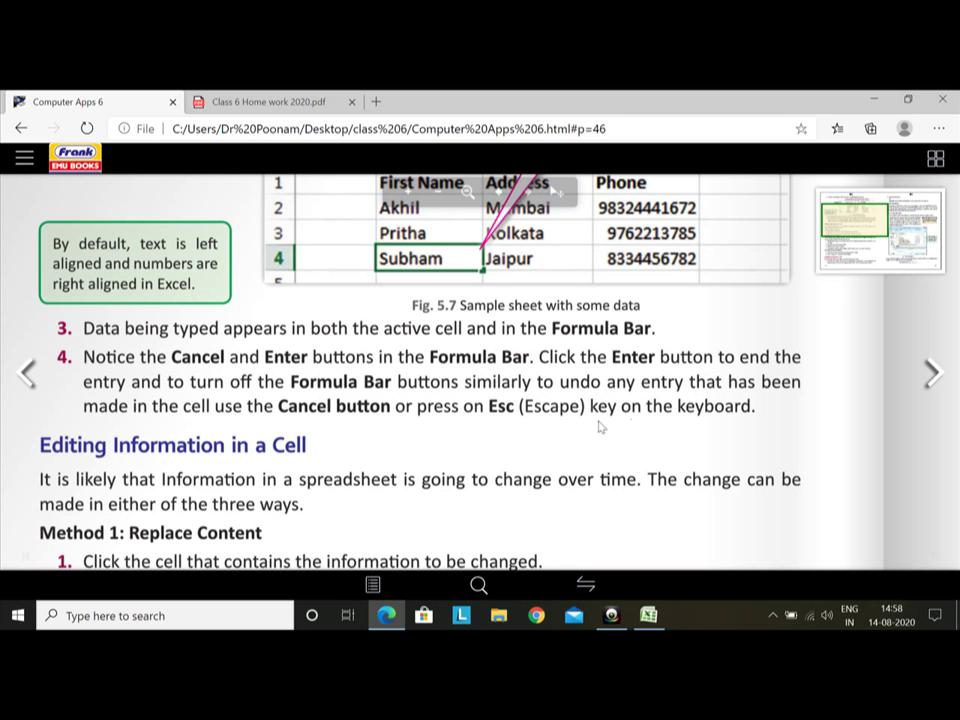
pyautogui.scroll(-2, 189, 356)
pyautogui.scroll(-2, 265, 356)
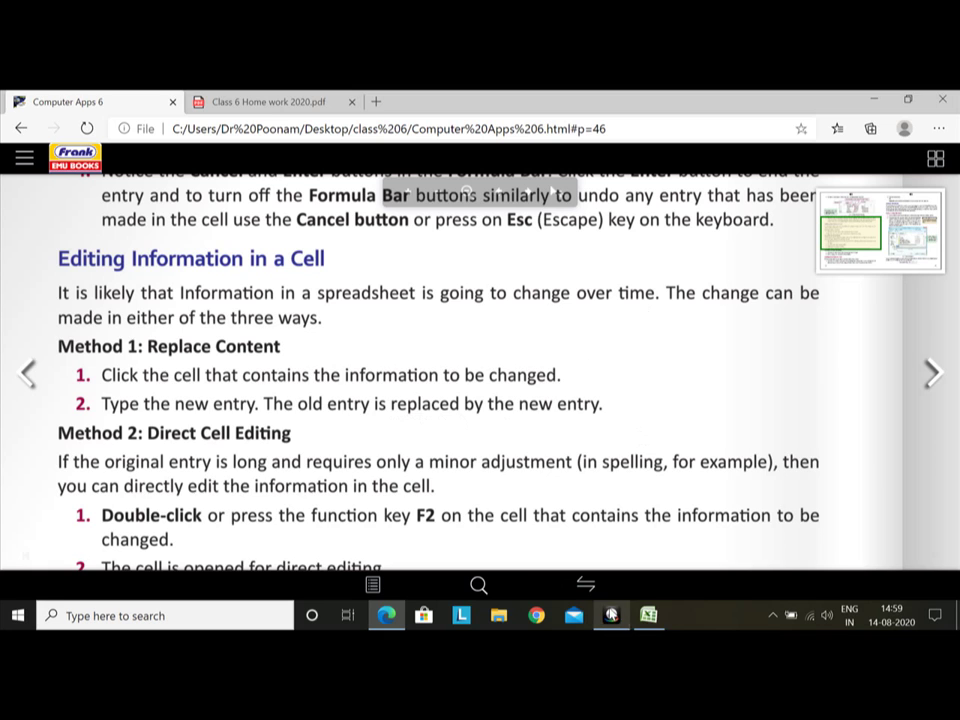
# Step: Switch to Excel and replace the entry in cell C3 with School
pyautogui.click(648, 618)
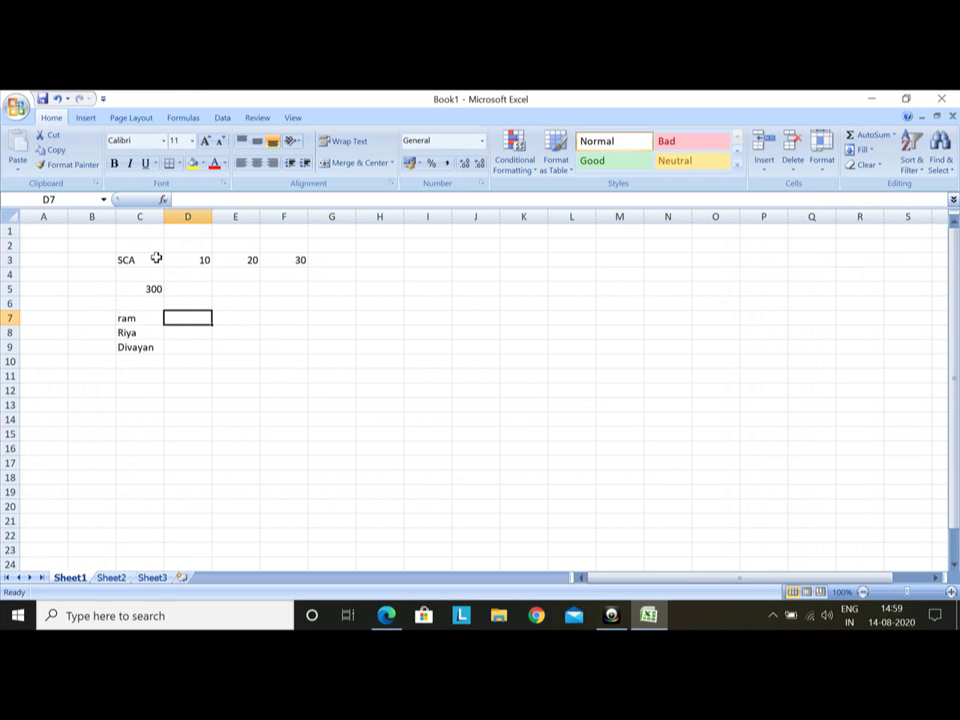
pyautogui.click(155, 258)
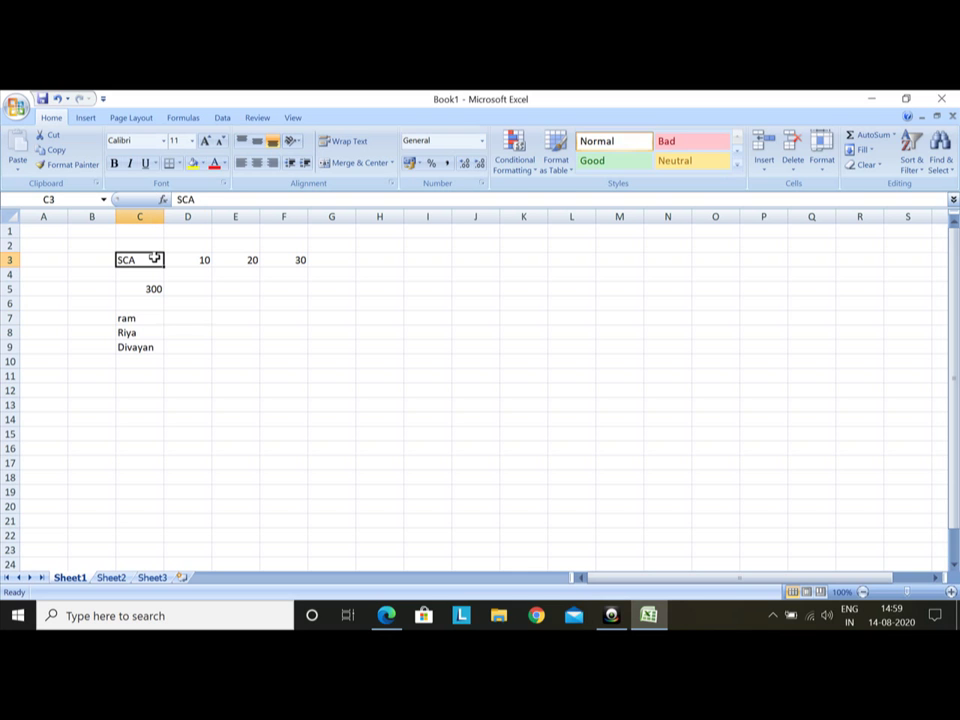
pyautogui.write('School')
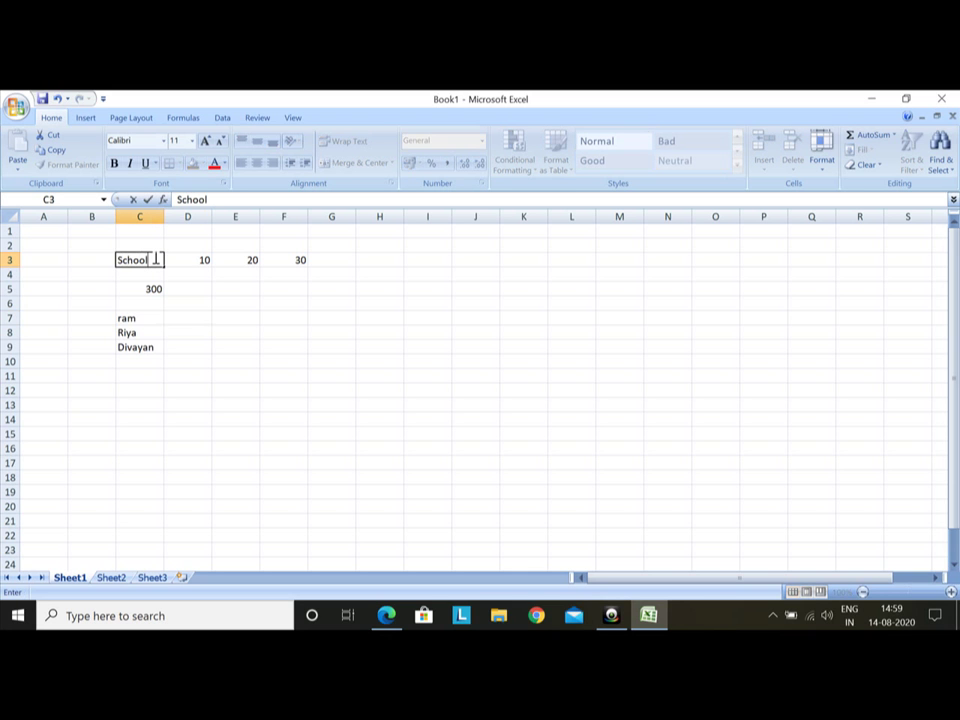
pyautogui.press('Return')
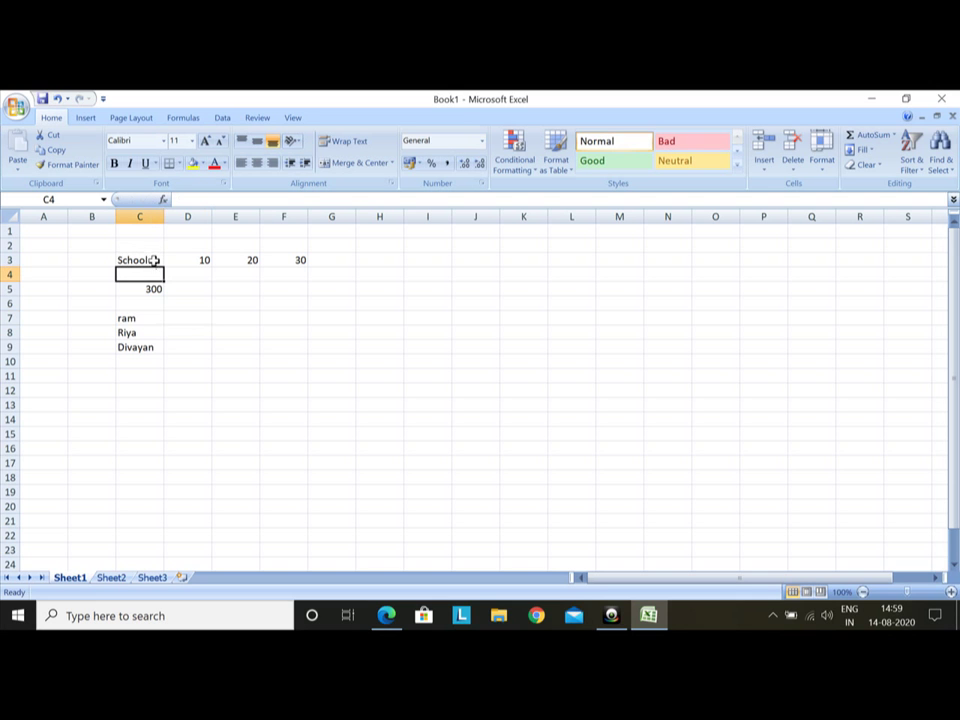
pyautogui.click(152, 260)
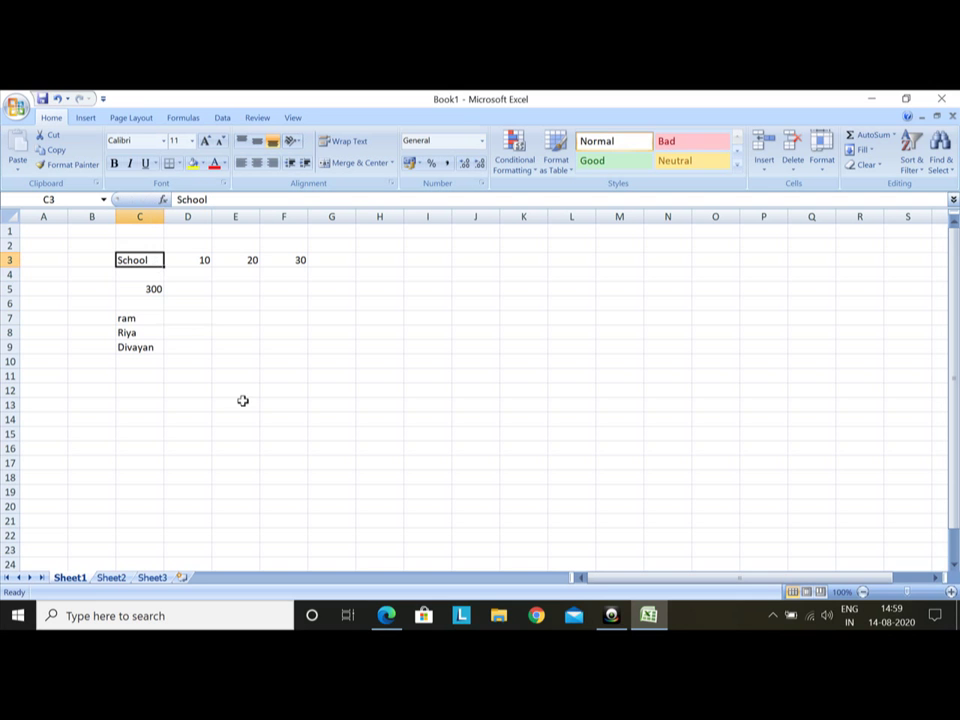
# Step: Read the textbook's Method 2: Direct Cell Editing in the browser, and open cell C3's entry for editing in Excel
pyautogui.click(386, 615)
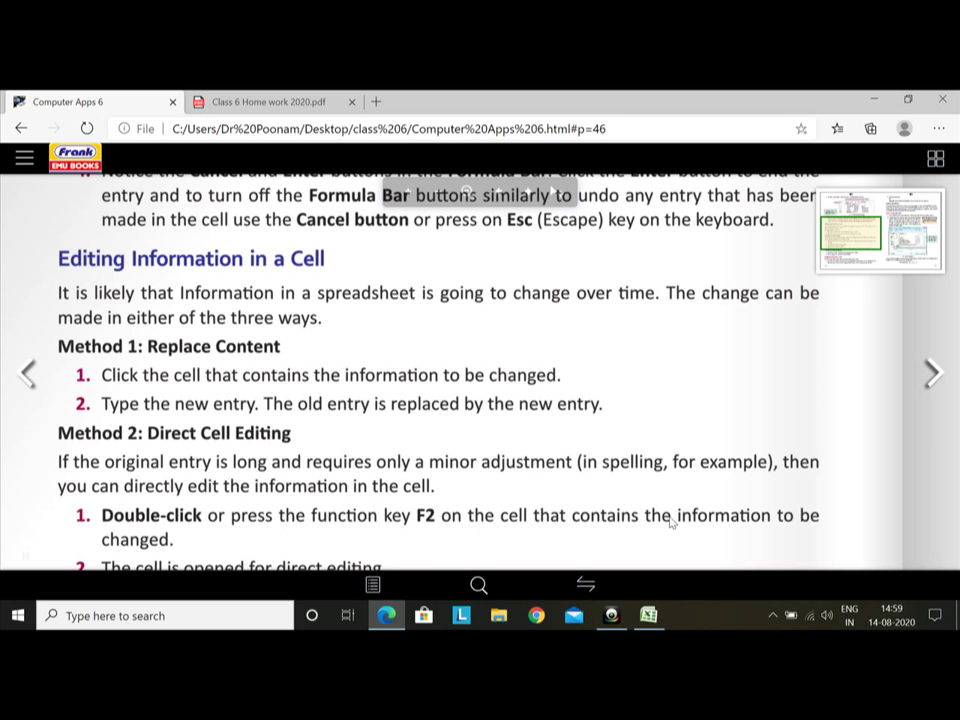
pyautogui.moveTo(620, 472); pyautogui.dragTo(628, 300)
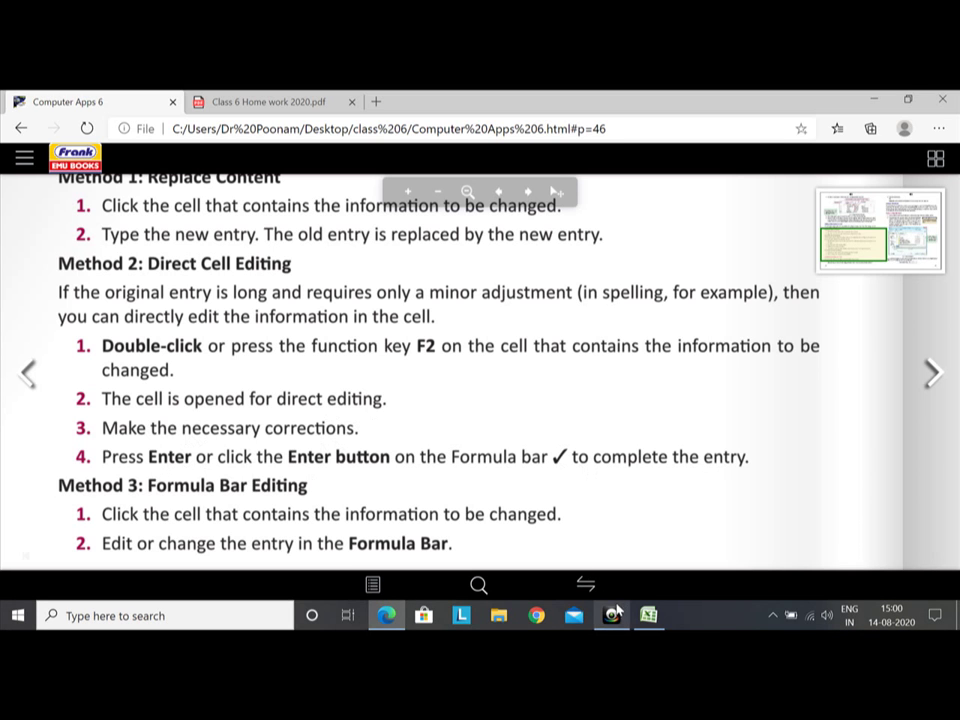
pyautogui.click(648, 617)
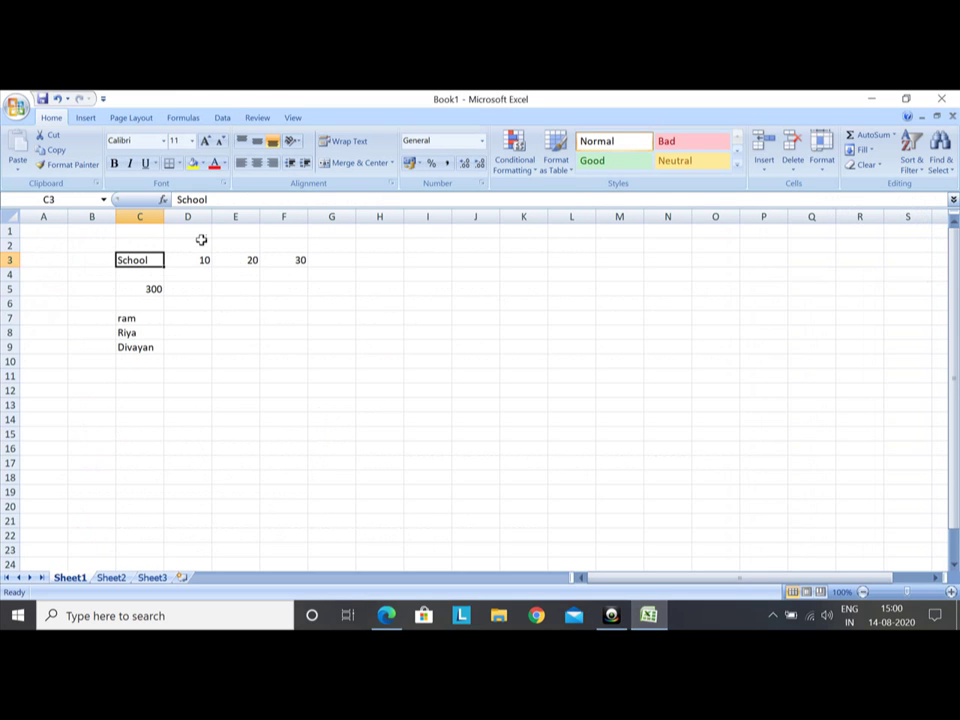
pyautogui.click(205, 198)
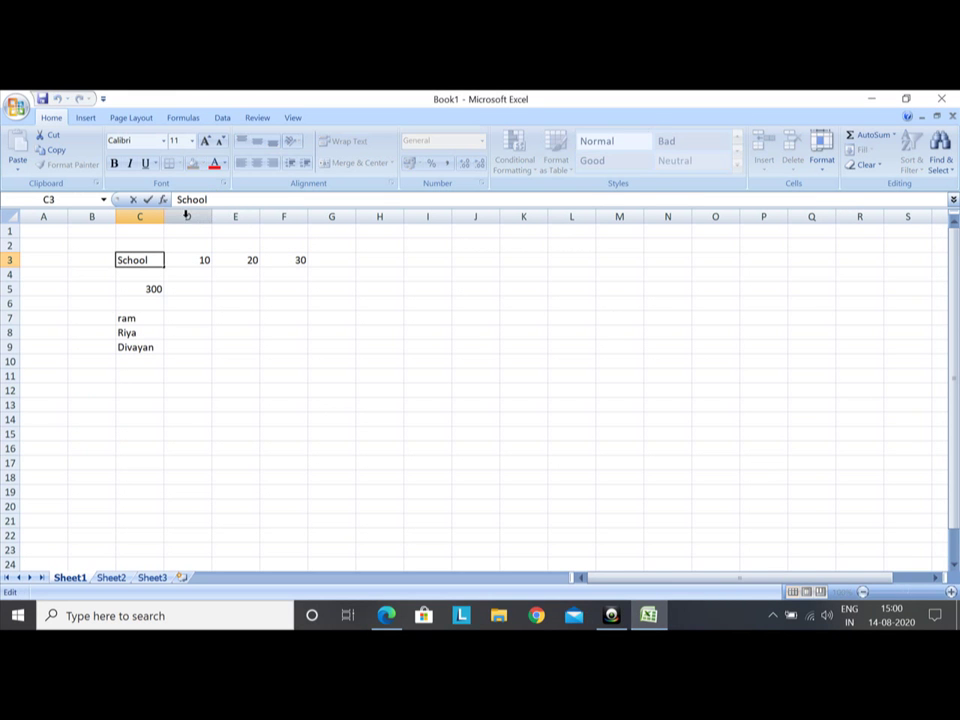
pyautogui.doubleClick(133, 262)
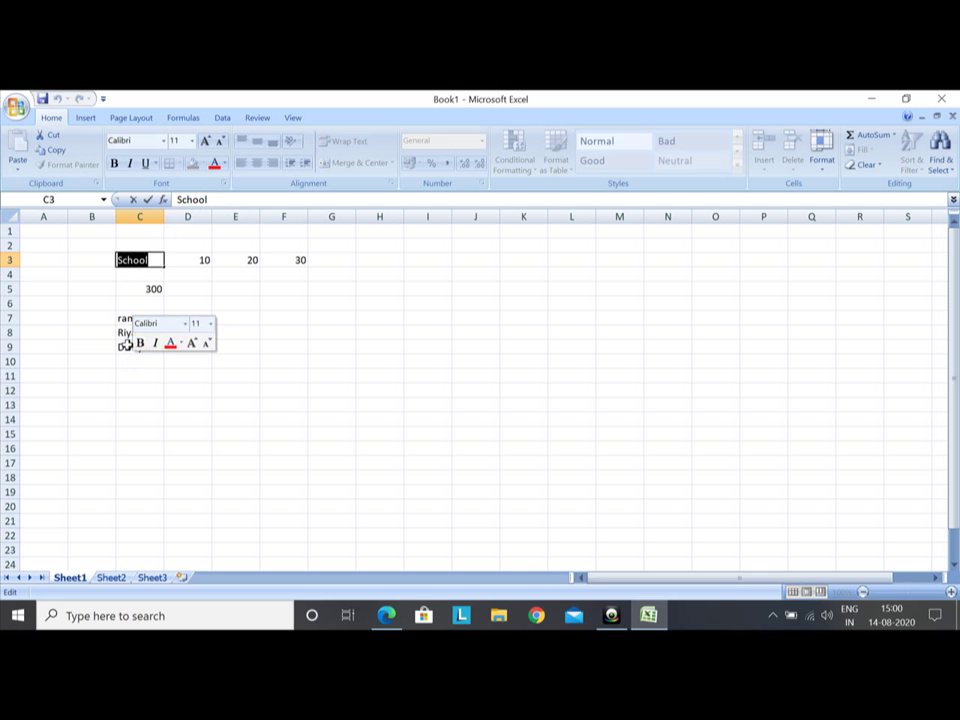
# Step: Edit the name in cell C9 directly in the cell, shortening it to the letter D
pyautogui.click(125, 345)
pyautogui.doubleClick(139, 346)
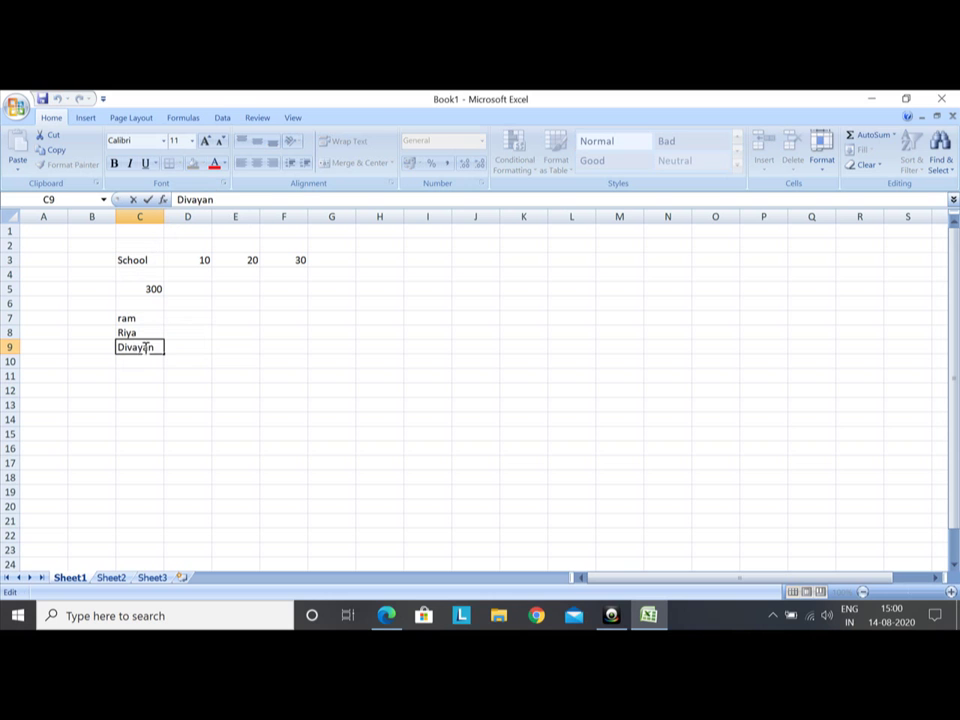
pyautogui.press('BackSpace')
pyautogui.press('BackSpace')
pyautogui.press('BackSpace')
pyautogui.press('BackSpace')
pyautogui.press('Return')
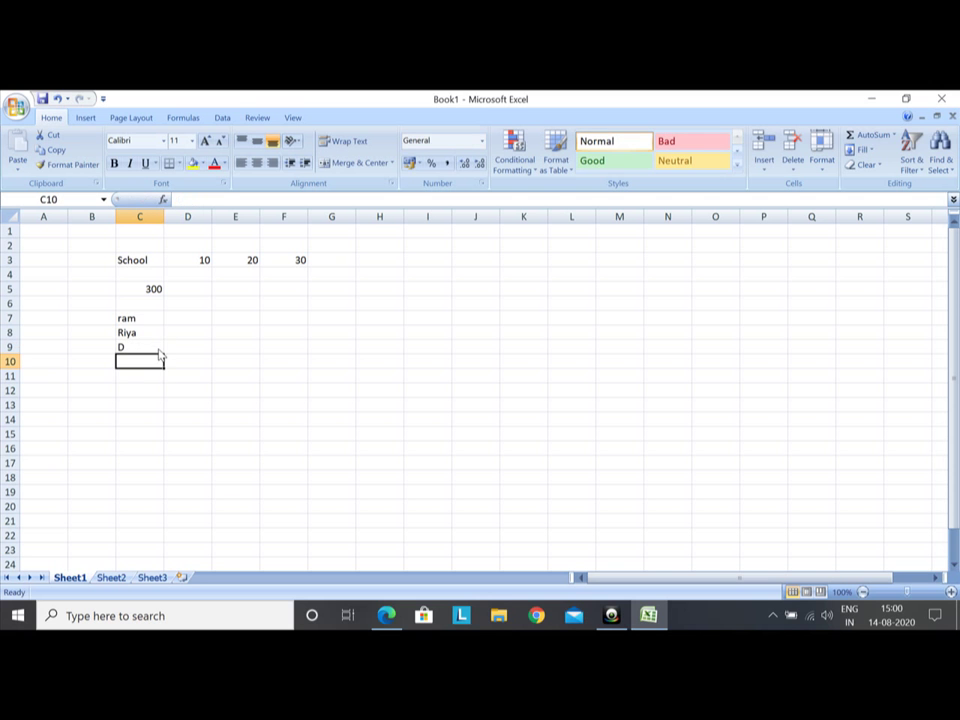
# Step: Switch to the textbook, read the Method 3: Formula Bar Editing instructions, and return to Excel
pyautogui.click(386, 615)
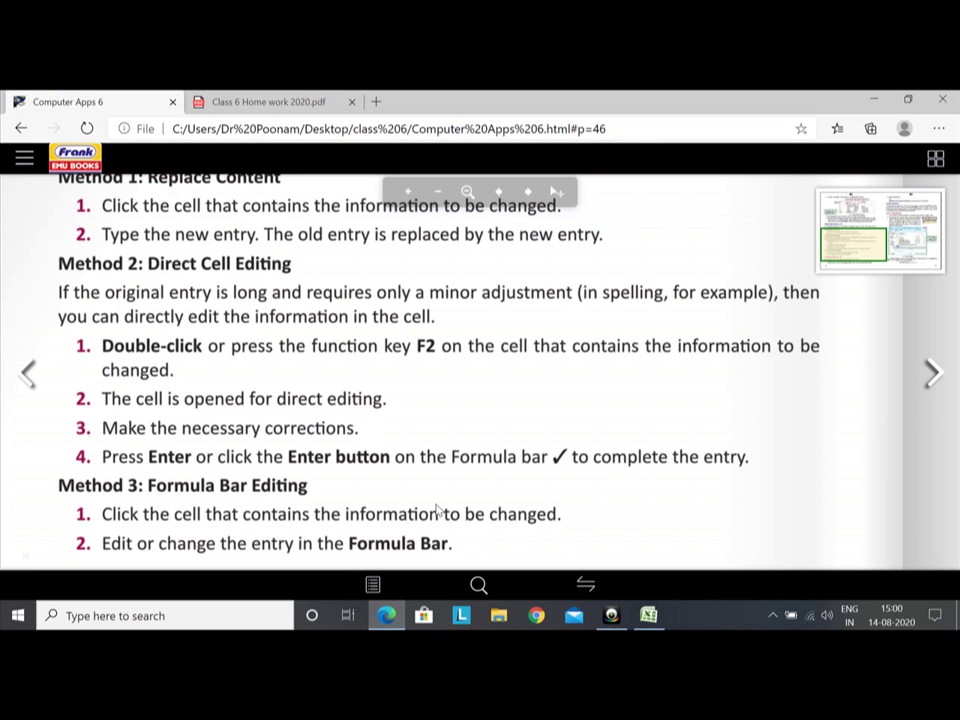
pyautogui.scroll(-1, 438, 490)
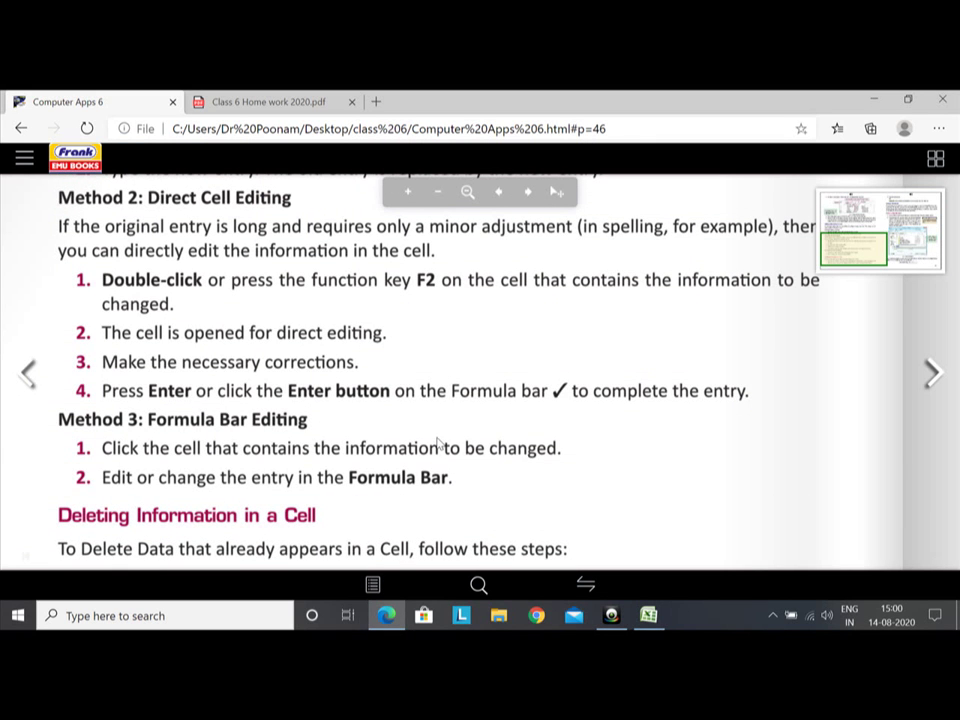
pyautogui.click(649, 615)
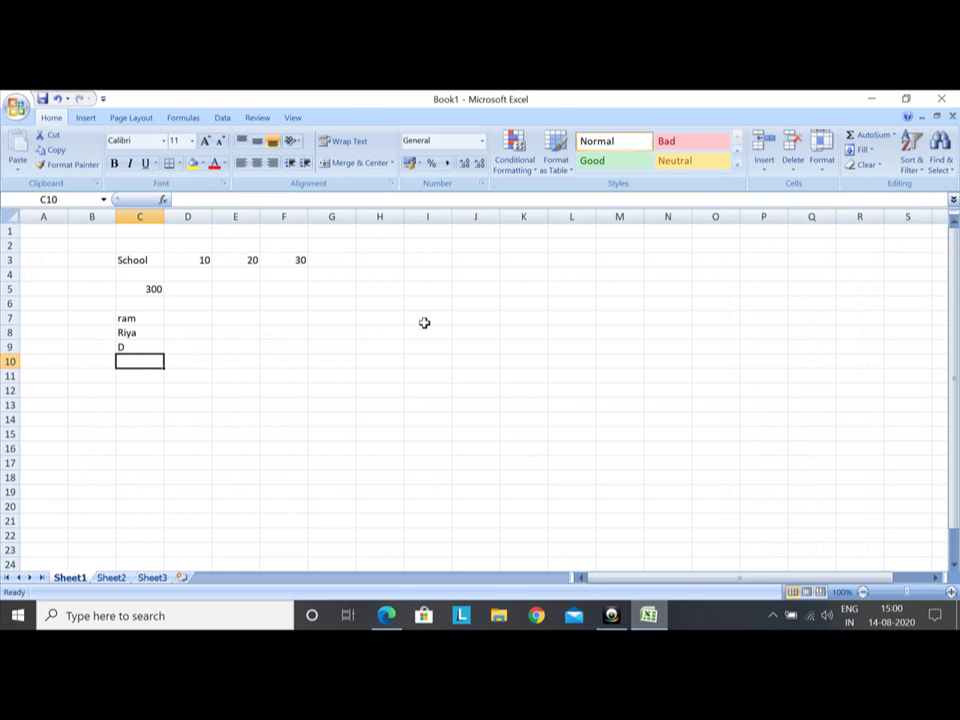
# Step: Change the formula in cell C5 to =100+400 using the Formula Bar
pyautogui.click(153, 259)
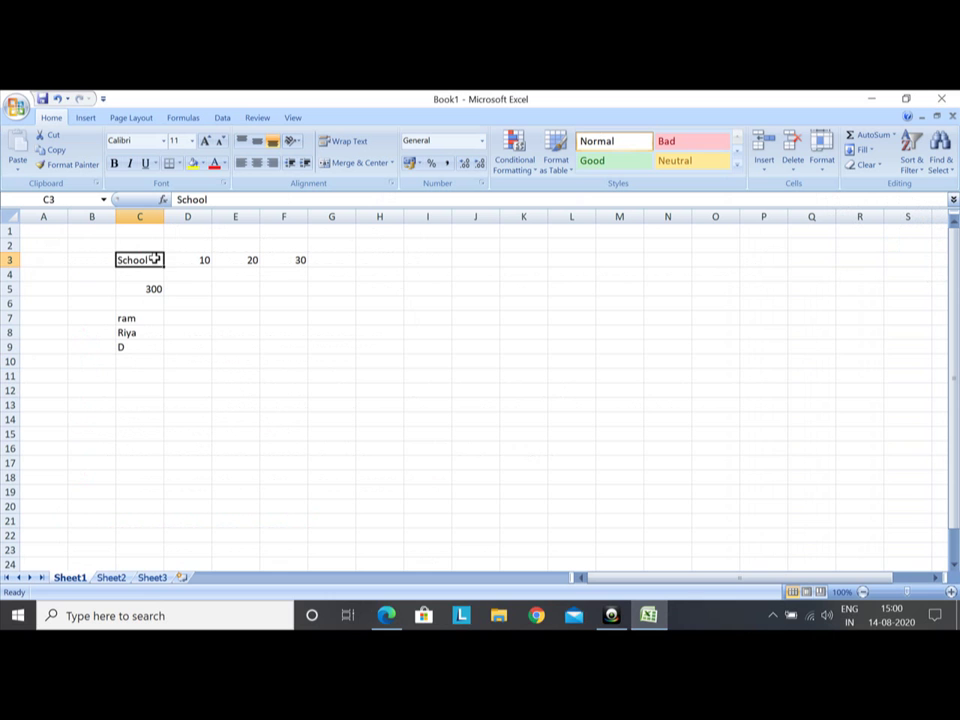
pyautogui.click(153, 288)
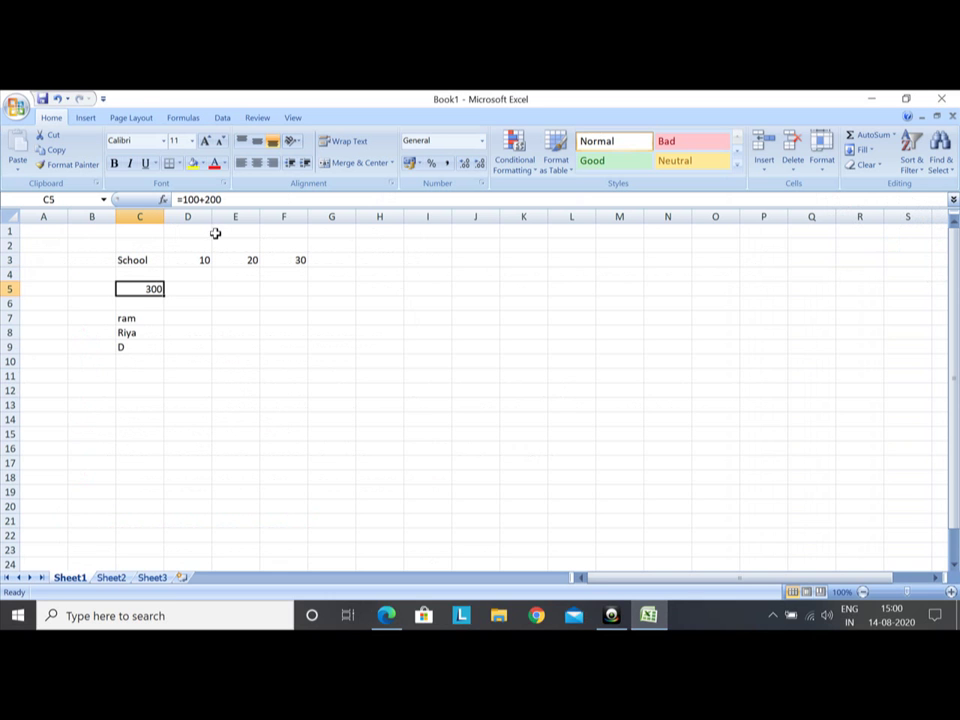
pyautogui.click(229, 199)
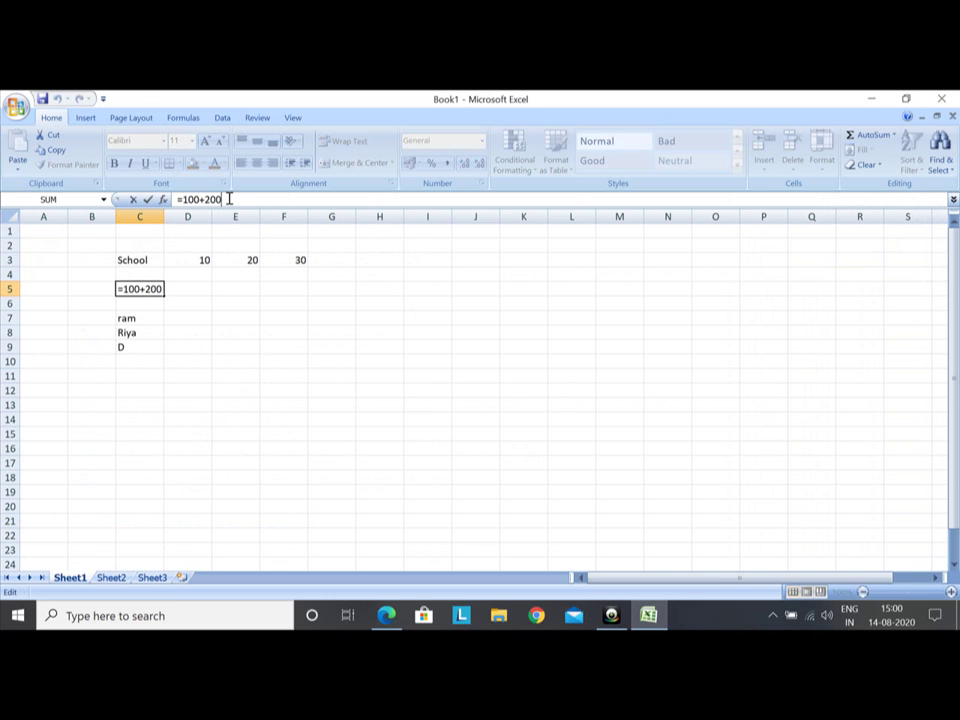
pyautogui.press('BackSpace')
pyautogui.press('BackSpace')
pyautogui.write('400')
pyautogui.press('Return')
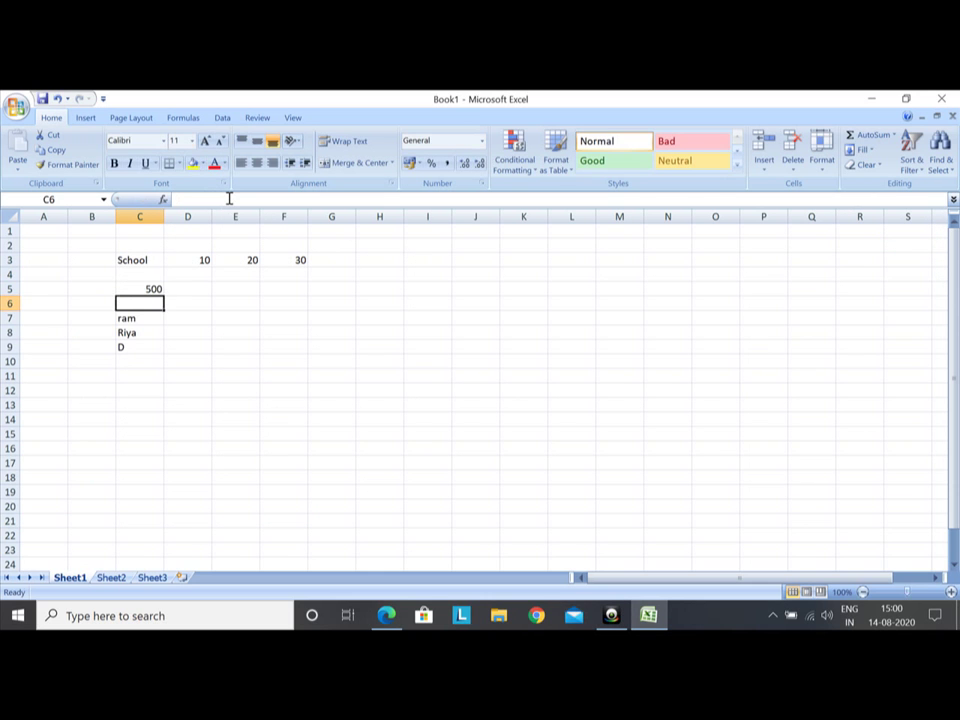
pyautogui.click(132, 291)
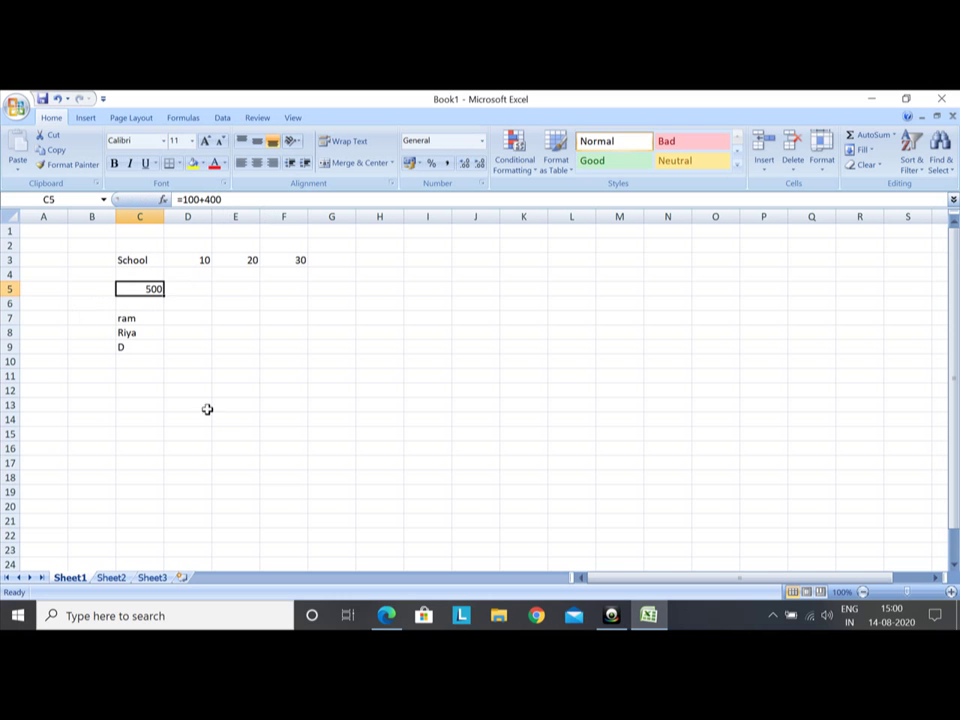
# Step: Switch to the textbook, read the Deleting Information in a Cell instructions through to the facing page, and return to Excel
pyautogui.click(388, 616)
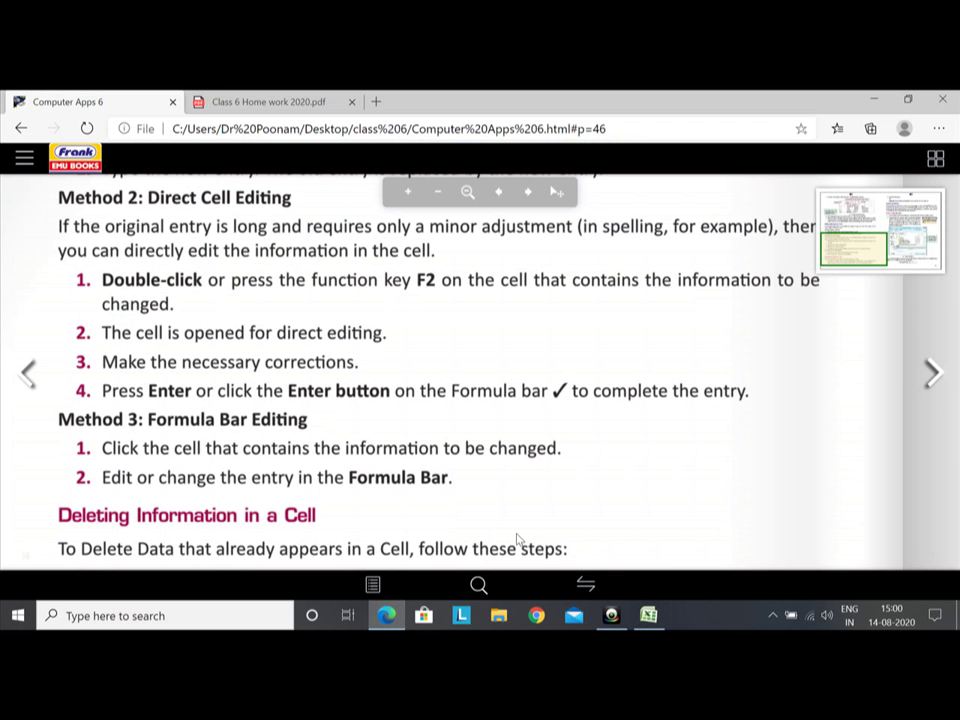
pyautogui.scroll(-2, 530, 480)
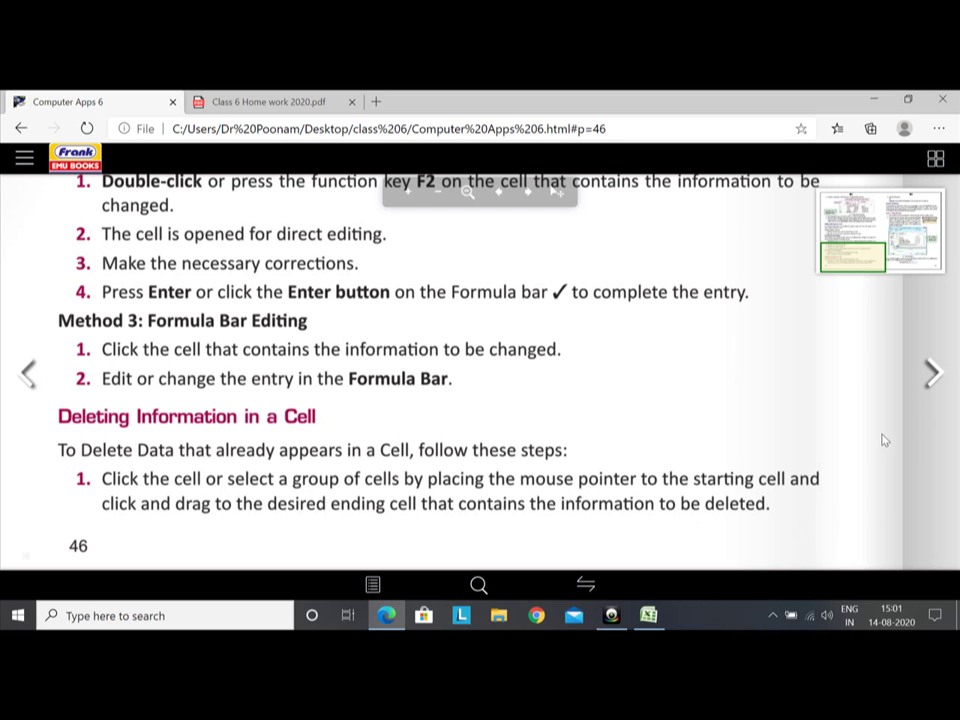
pyautogui.click(856, 370)
pyautogui.click(673, 236)
pyautogui.moveTo(673, 236); pyautogui.dragTo(634, 474)
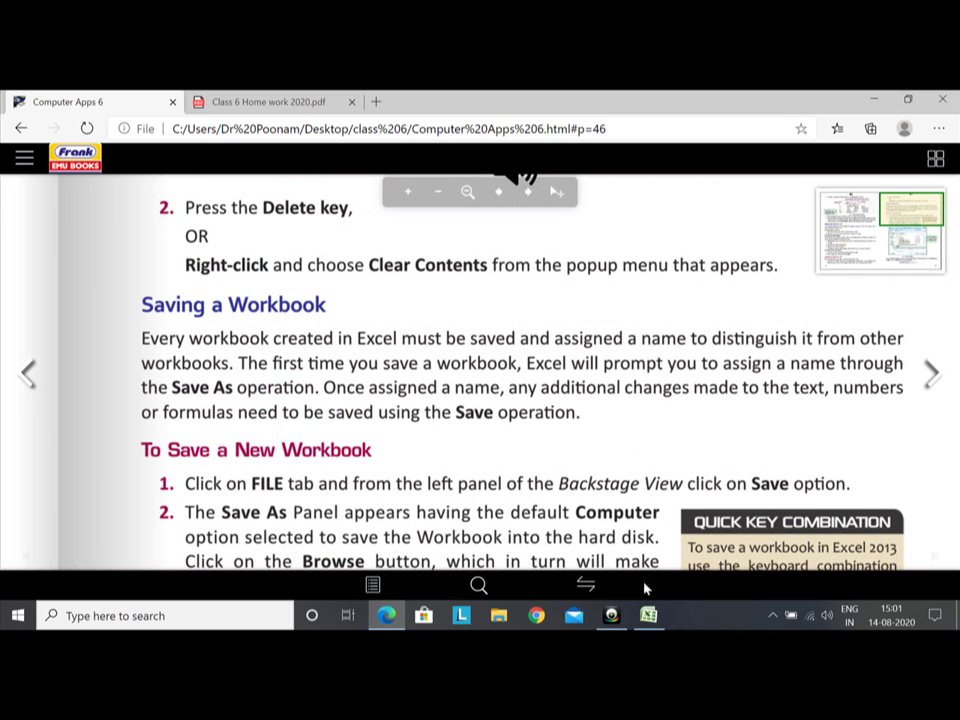
pyautogui.click(648, 615)
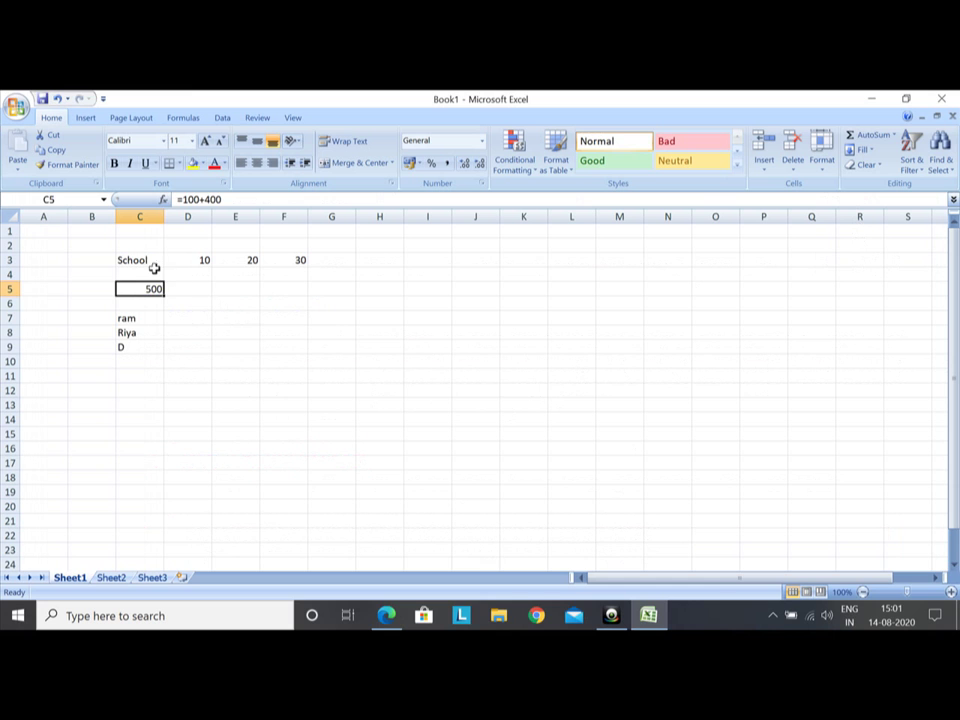
# Step: Delete the contents of cells D3 to F3 in the School row
pyautogui.moveTo(180, 260); pyautogui.dragTo(291, 260)
pyautogui.press('Delete')
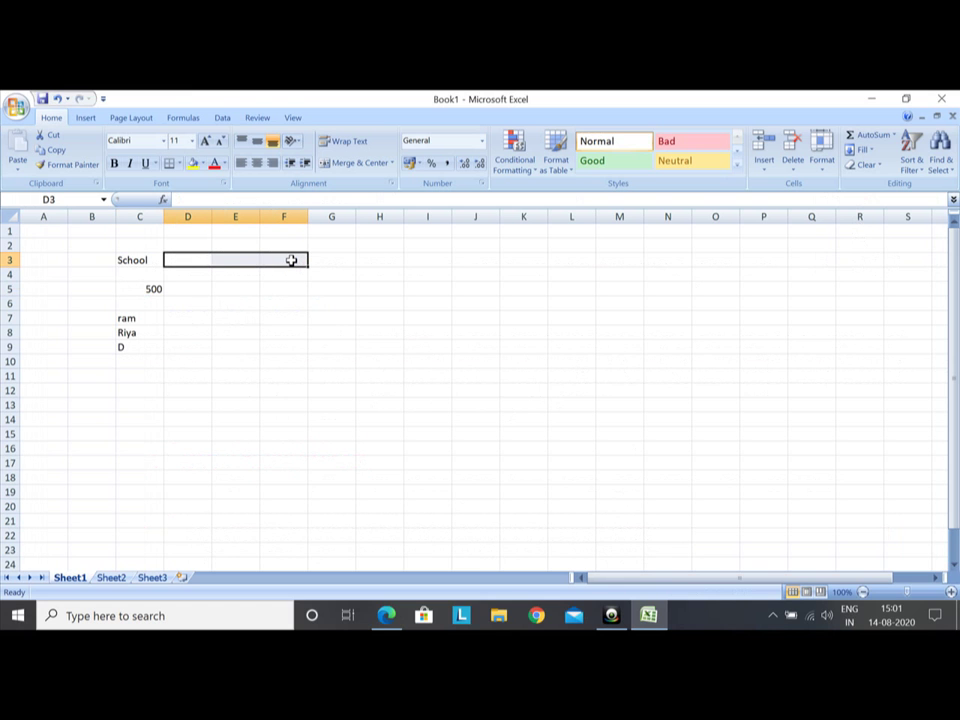
pyautogui.click(285, 275)
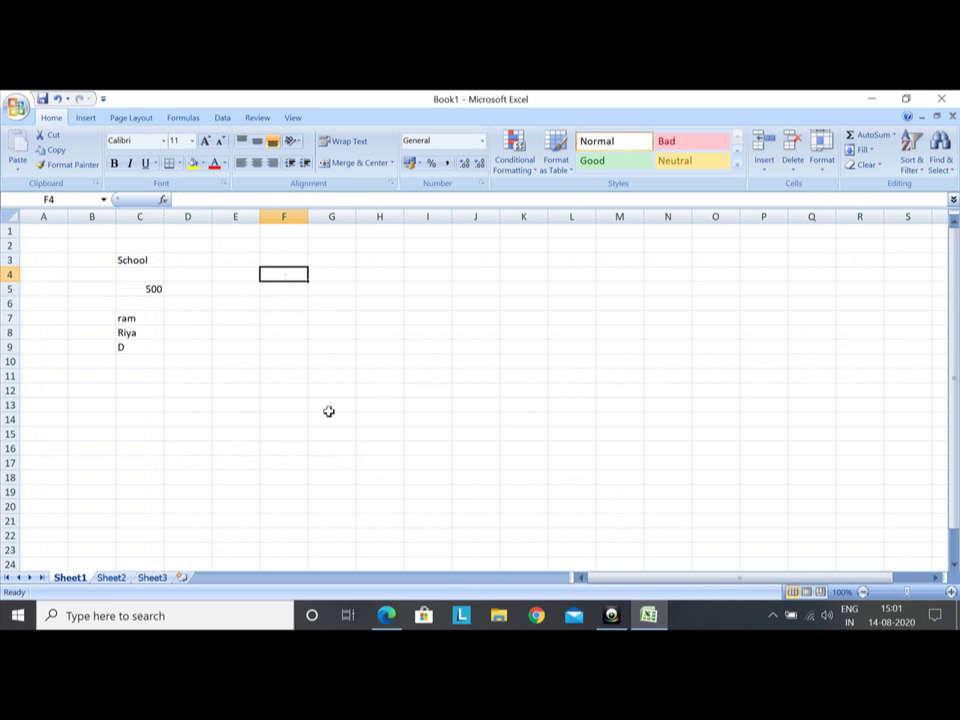
# Step: Read the Saving a Workbook introduction in the textbook, and return to Excel to view the Save As format options
pyautogui.click(386, 615)
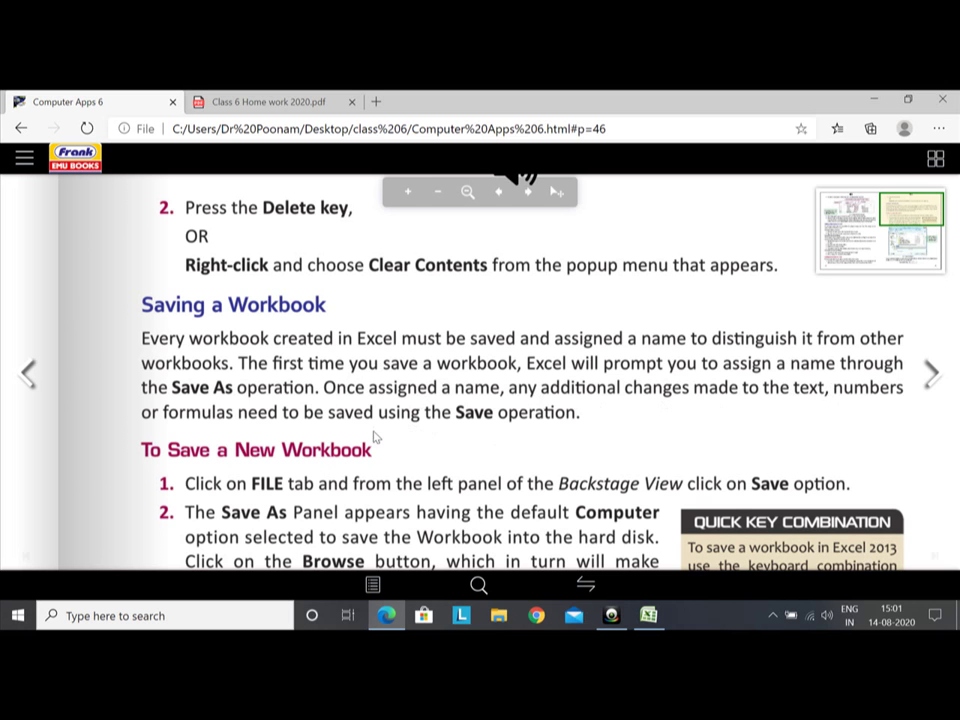
pyautogui.click(650, 620)
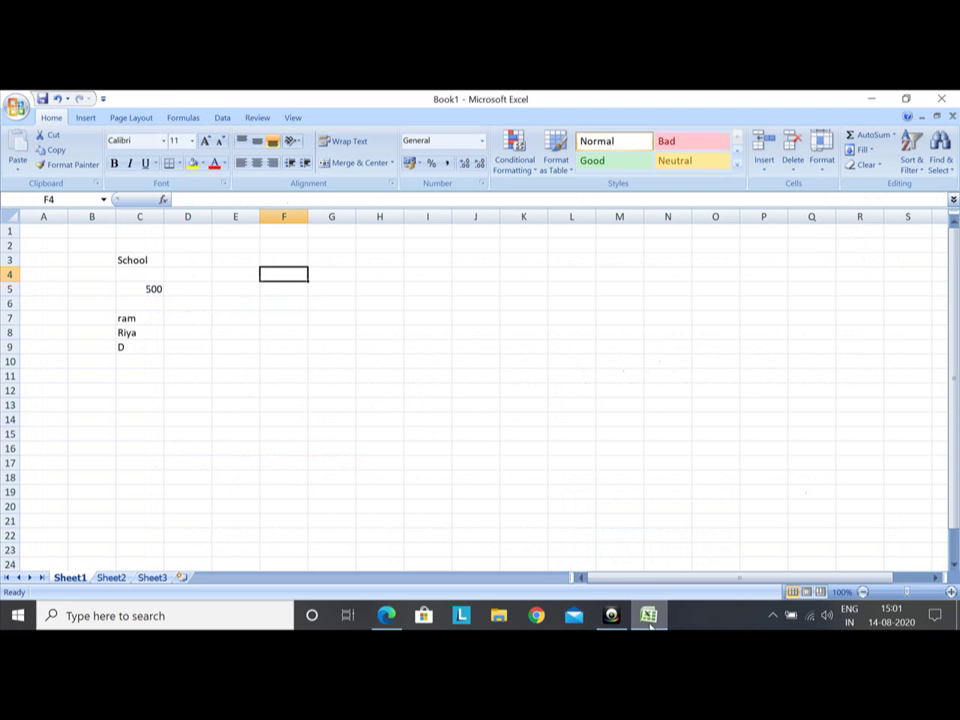
pyautogui.click(15, 105)
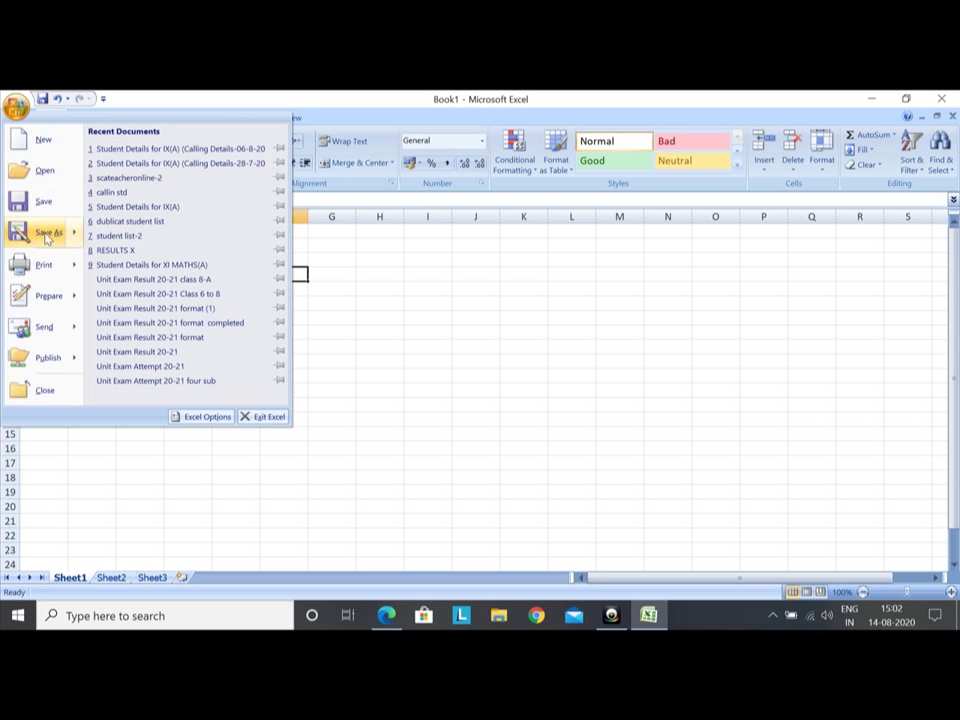
pyautogui.moveTo(47, 236)
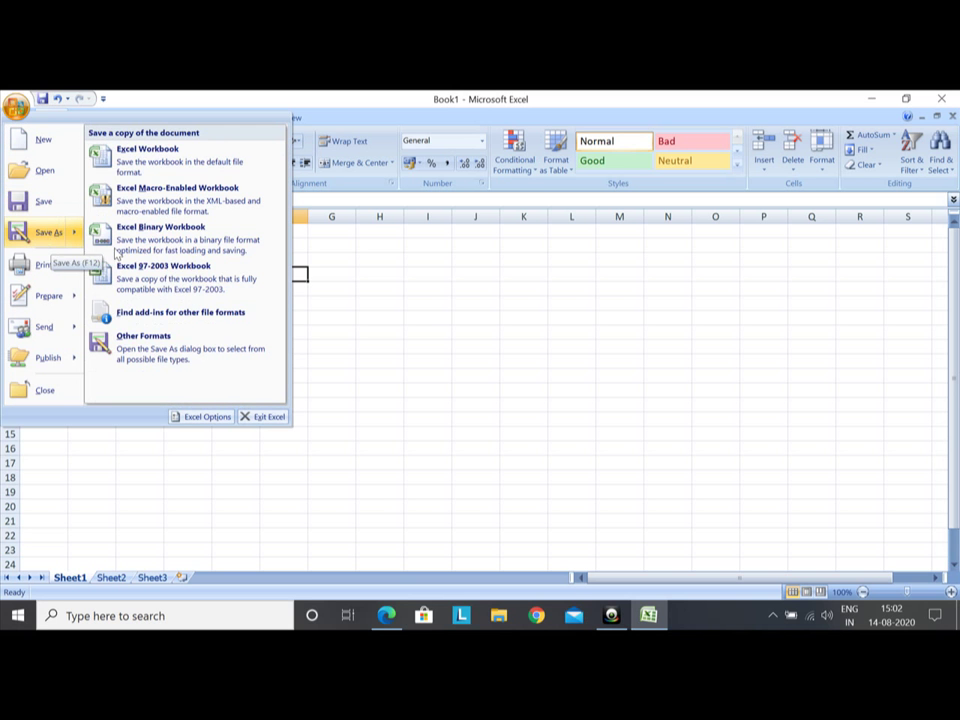
pyautogui.click(436, 447)
# Step: Switch to the textbook and read the To Save a New Workbook instructions, the Save As dialog figure and the Save Button note
pyautogui.click(386, 615)
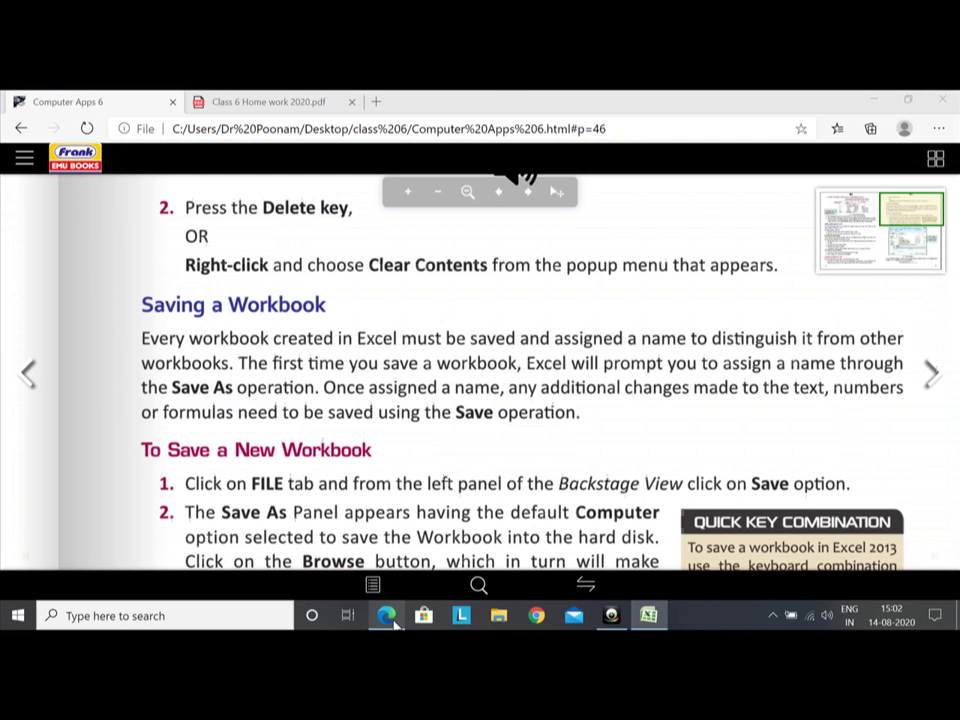
pyautogui.scroll(-2, 533, 439)
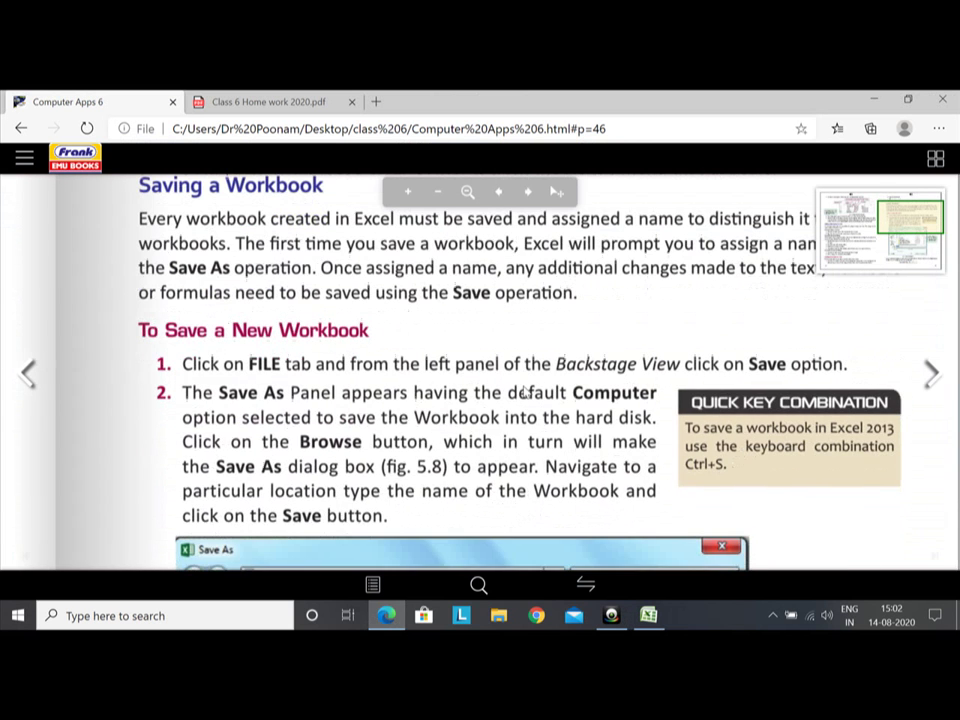
pyautogui.scroll(-2, 439, 347)
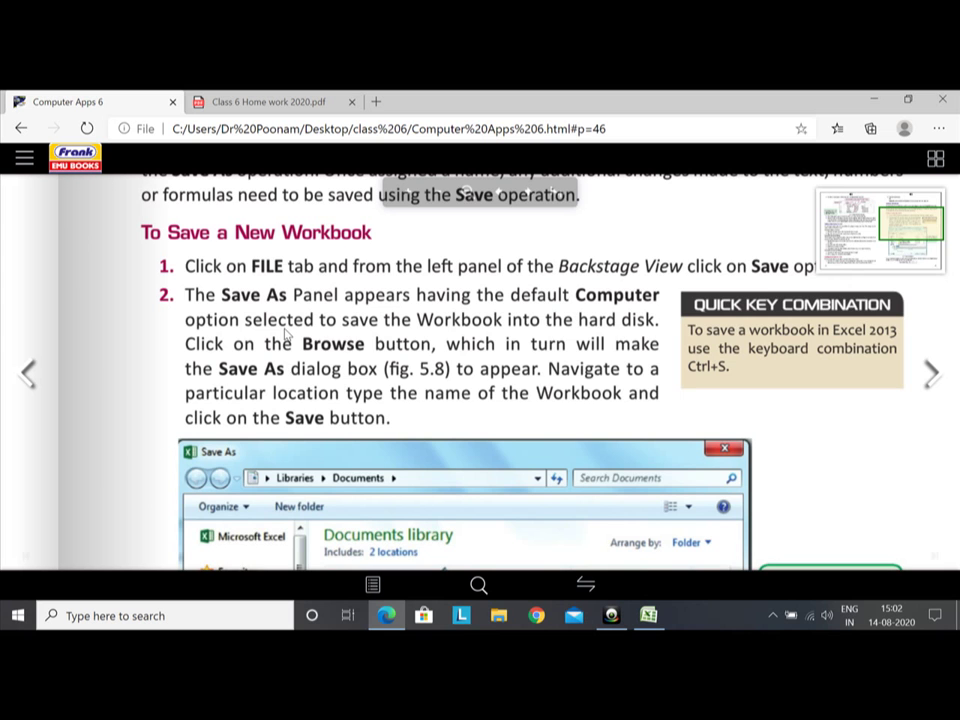
pyautogui.scroll(-5, 258, 338)
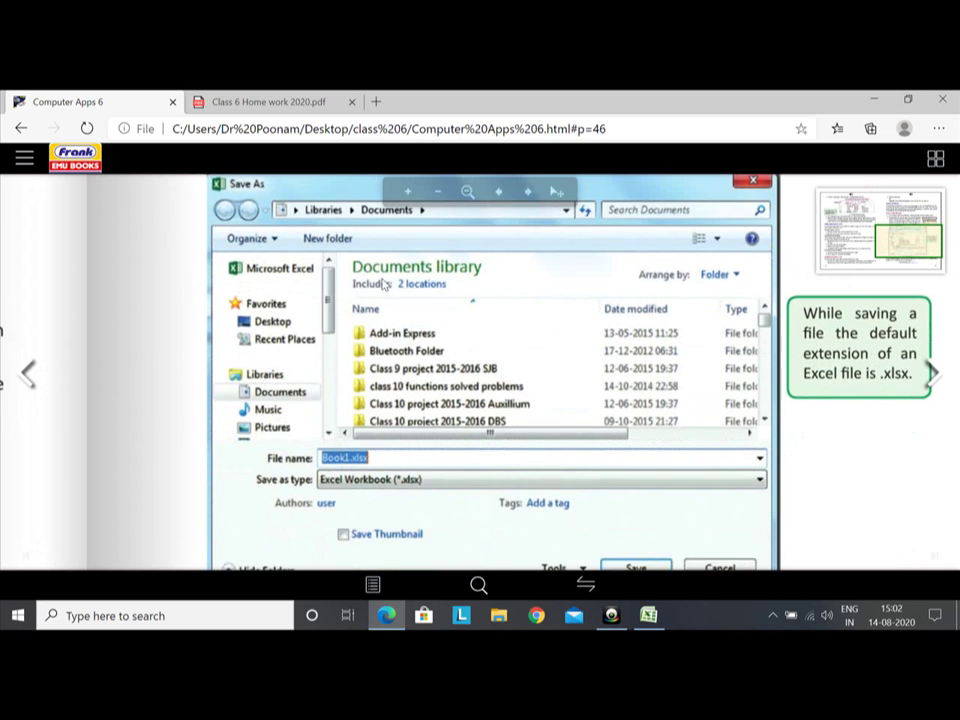
pyautogui.scroll(-3, 326, 172)
pyautogui.moveTo(352, 307); pyautogui.dragTo(306, 268)
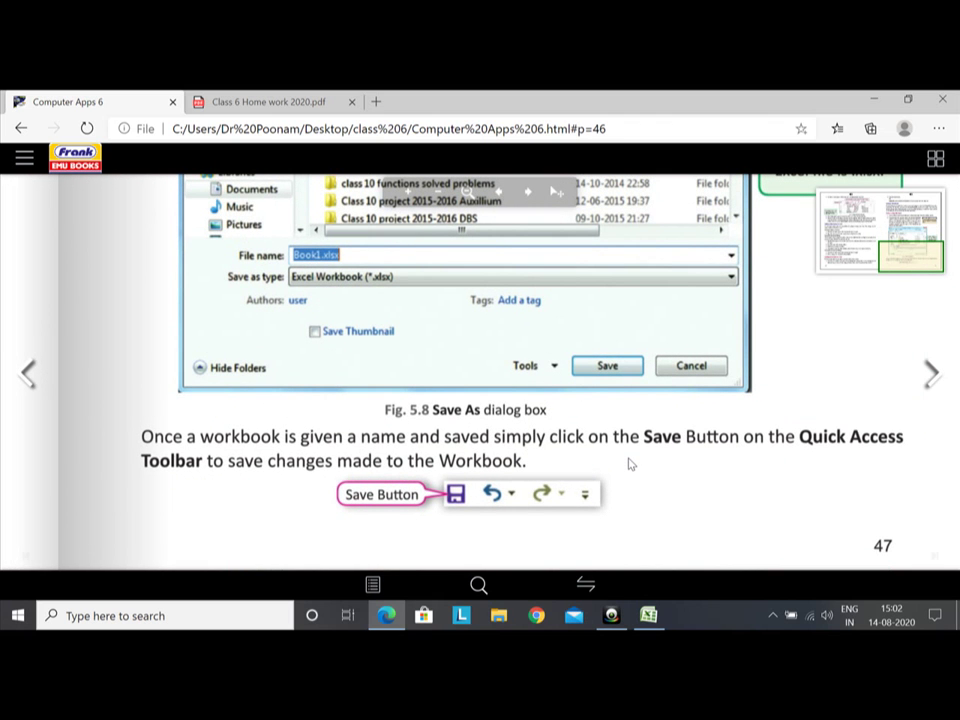
pyautogui.doubleClick(743, 472)
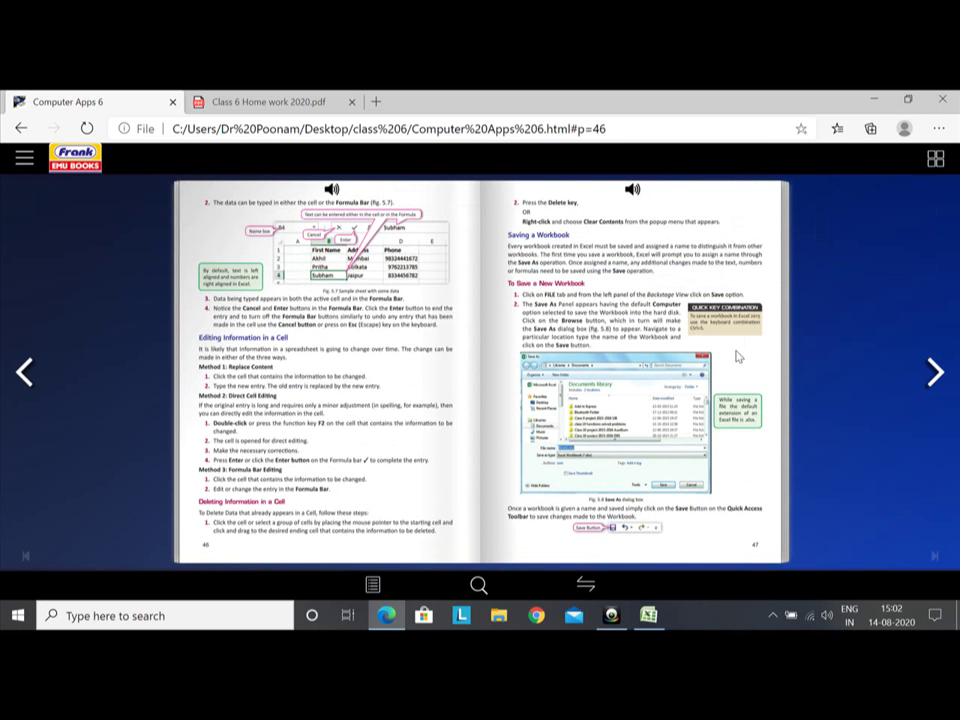
# Step: Turn to page 48 of the textbook and read the To Open an Existing Workbook instructions up close
pyautogui.click(937, 374)
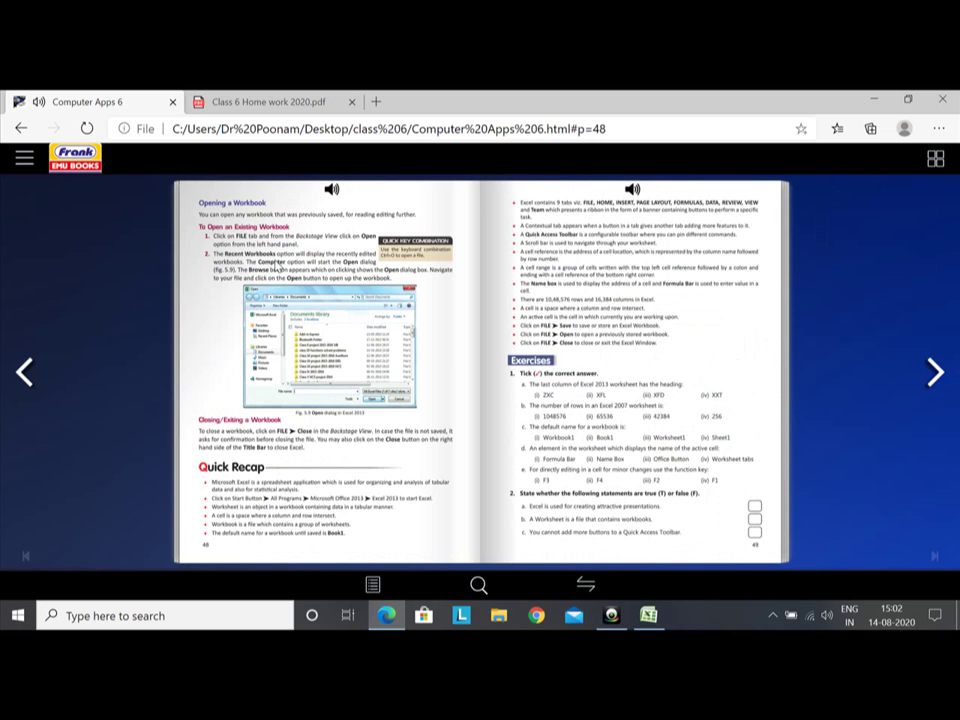
pyautogui.doubleClick(278, 266)
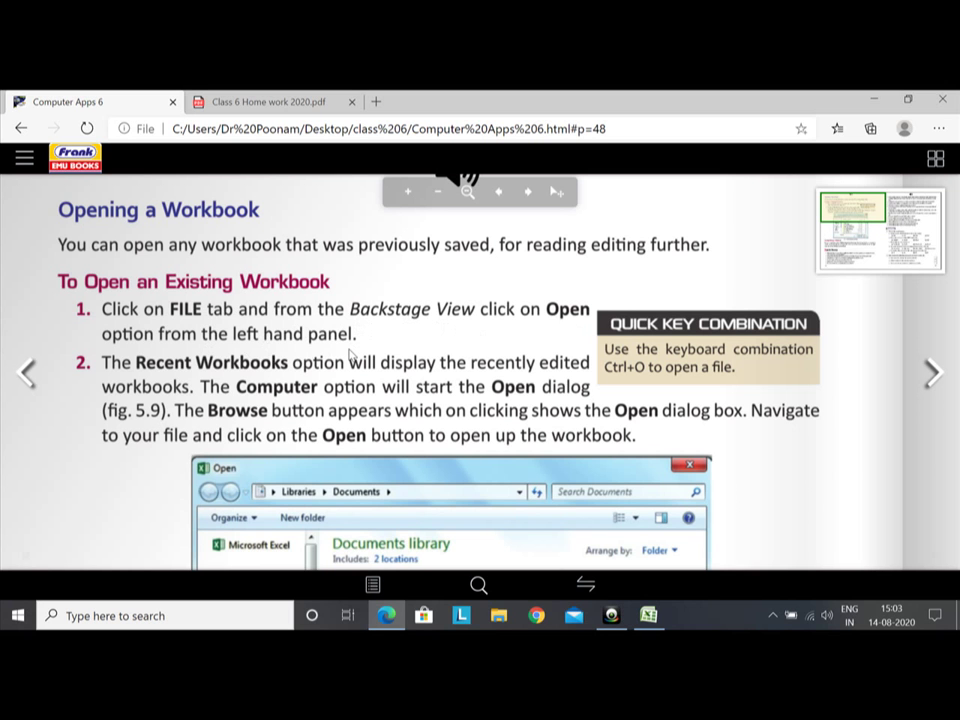
pyautogui.scroll(-1, 377, 356)
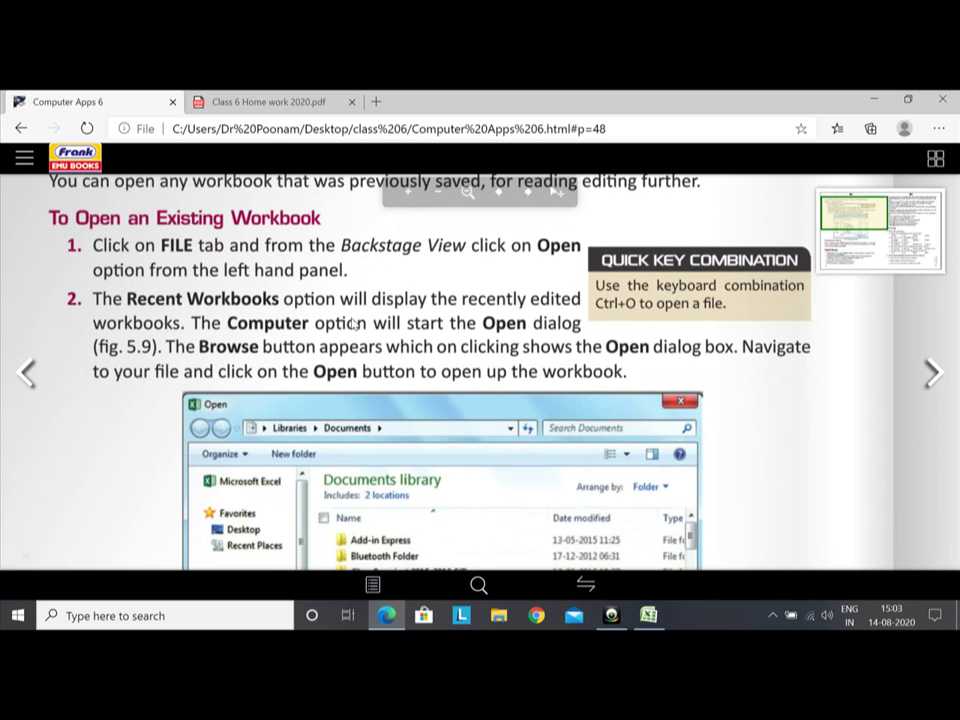
pyautogui.moveTo(353, 323); pyautogui.dragTo(348, 287)
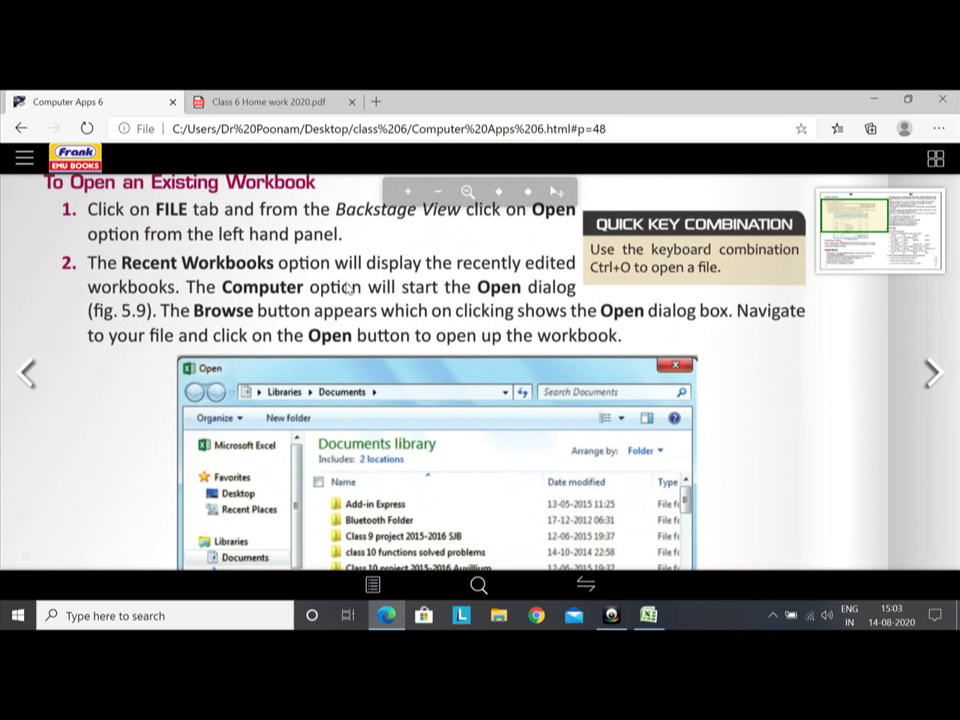
pyautogui.scroll(-1, 397, 291)
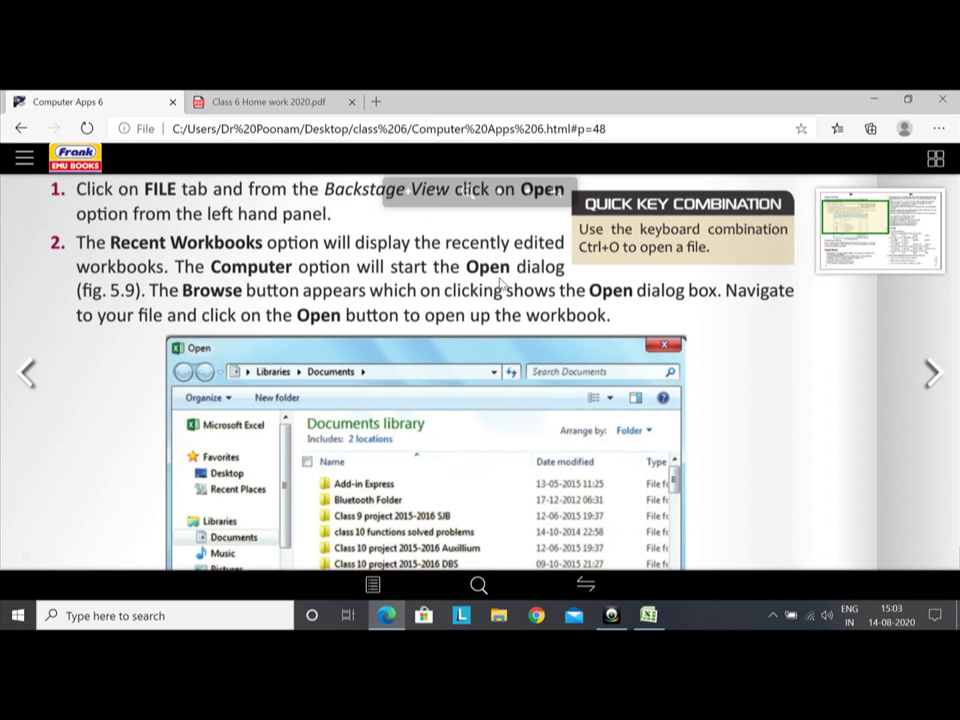
pyautogui.scroll(-3, 262, 335)
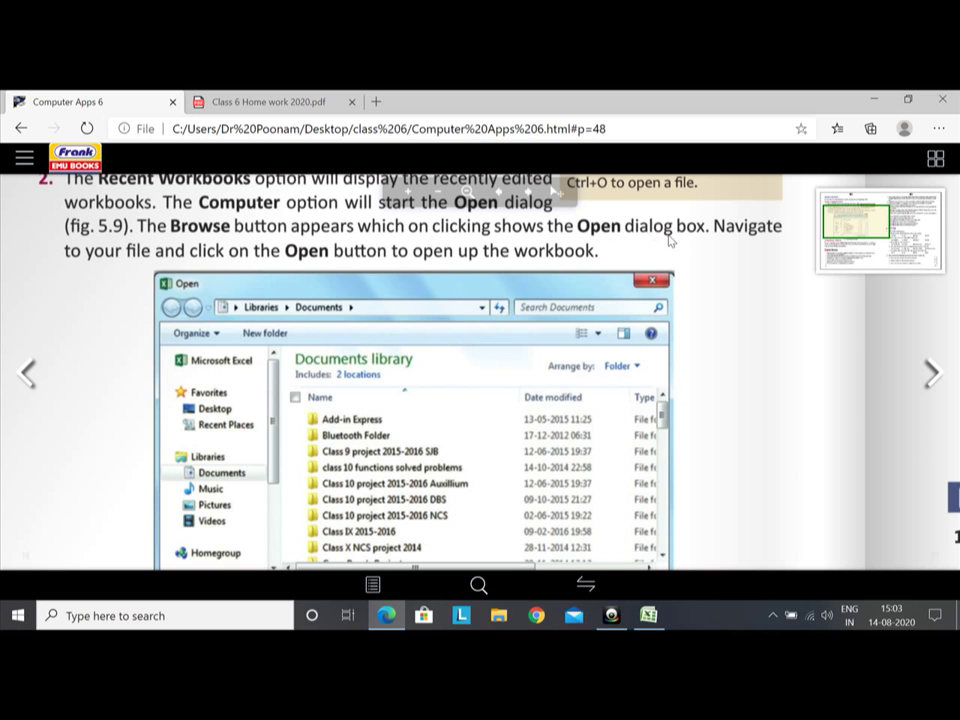
# Step: Switch to Excel, view the recent documents list, and bring up the Open dialog for viewing without opening a file
pyautogui.hotkey('alt', 'Tab')
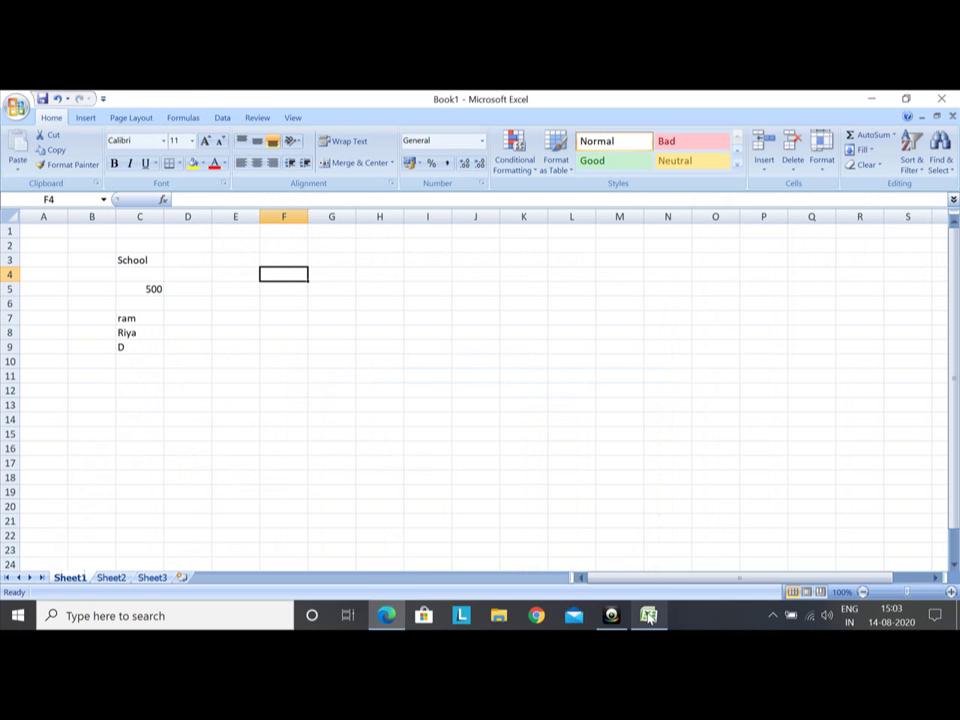
pyautogui.click(17, 105)
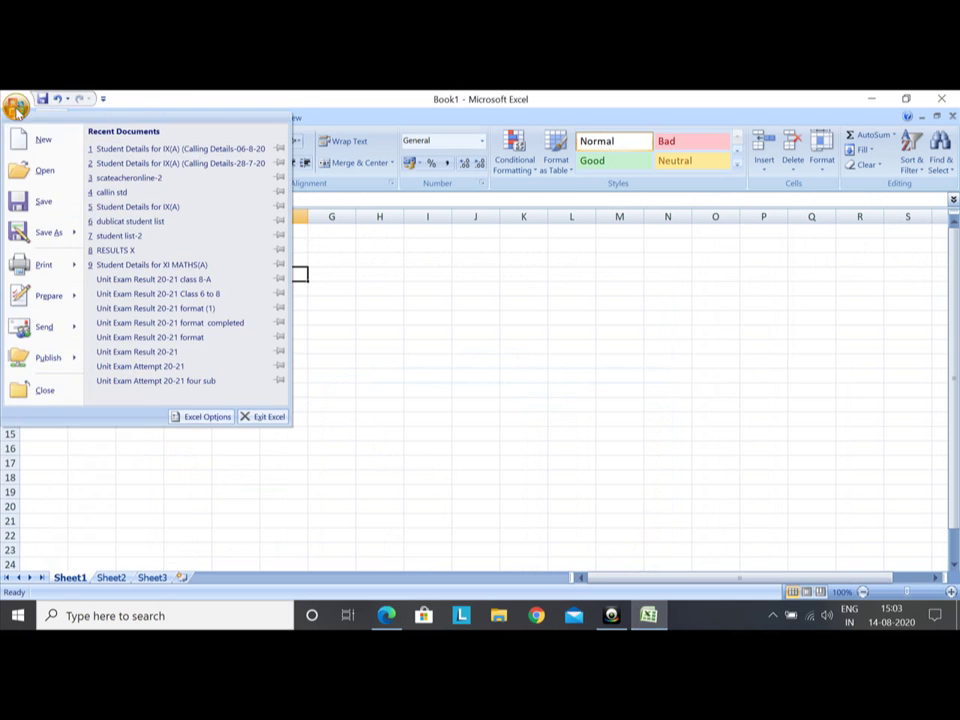
pyautogui.press('Escape')
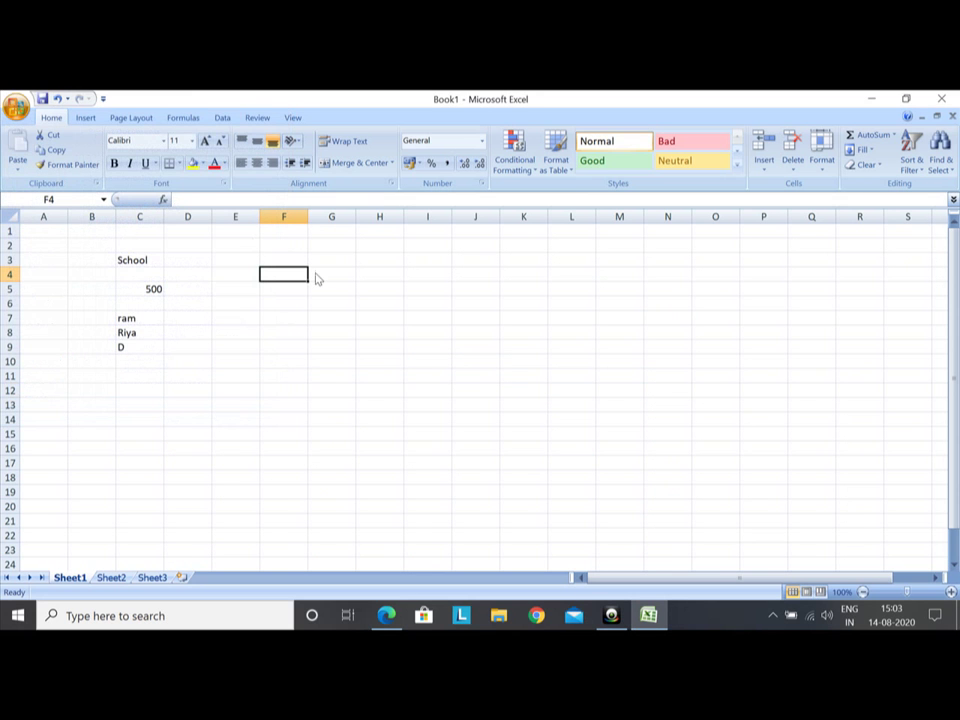
pyautogui.hotkey('ctrl', 'o')
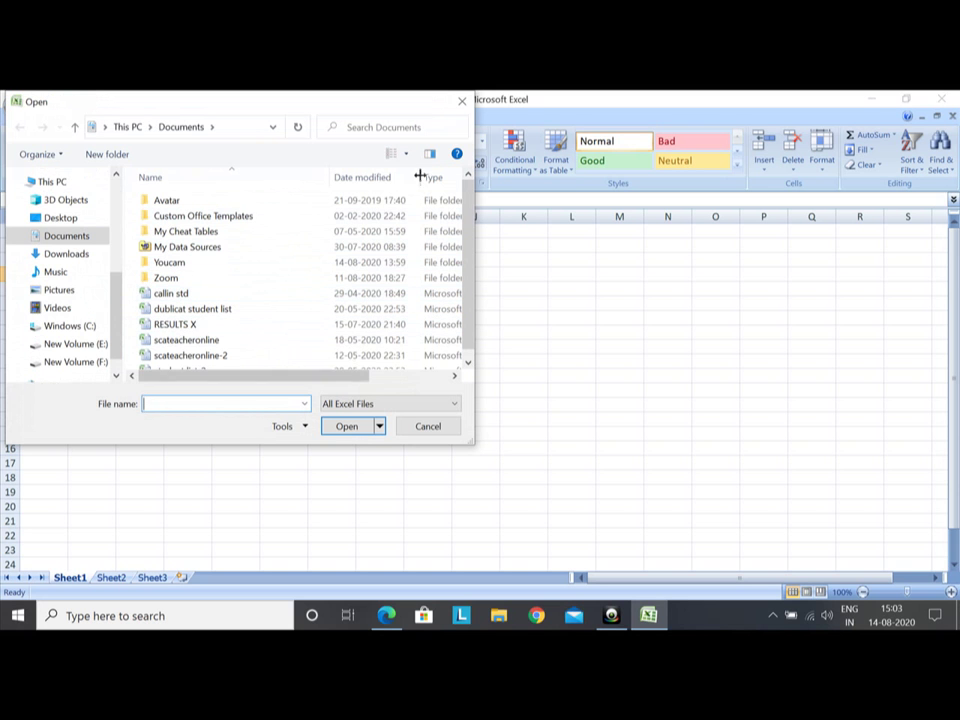
pyautogui.click(463, 102)
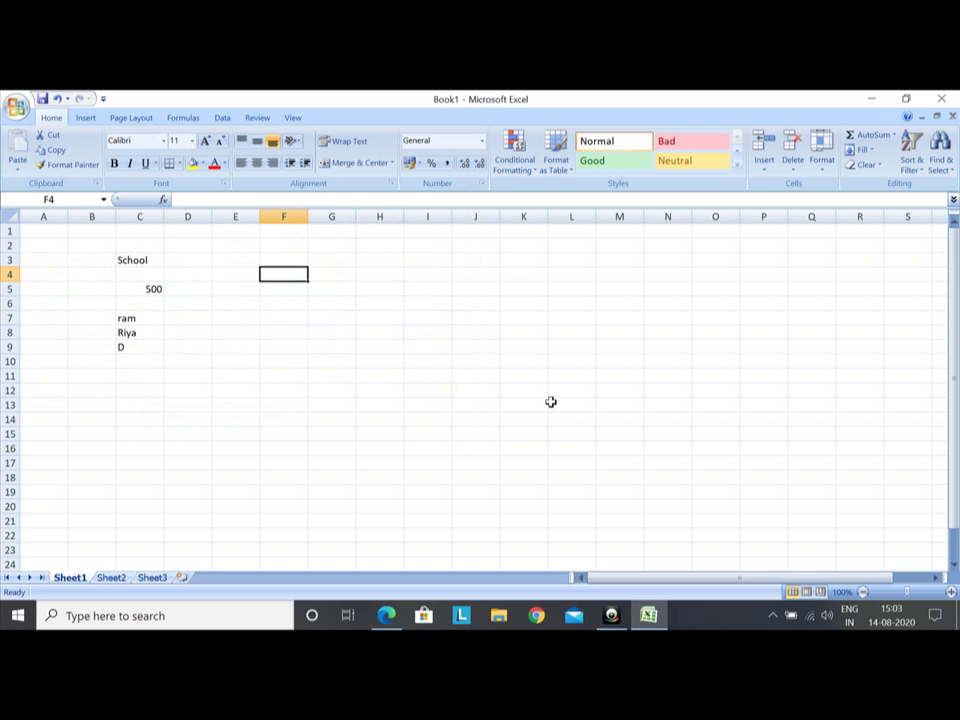
# Step: Switch to the textbook, read the Closing/Exiting a Workbook section, and return to the full two-page view
pyautogui.click(388, 615)
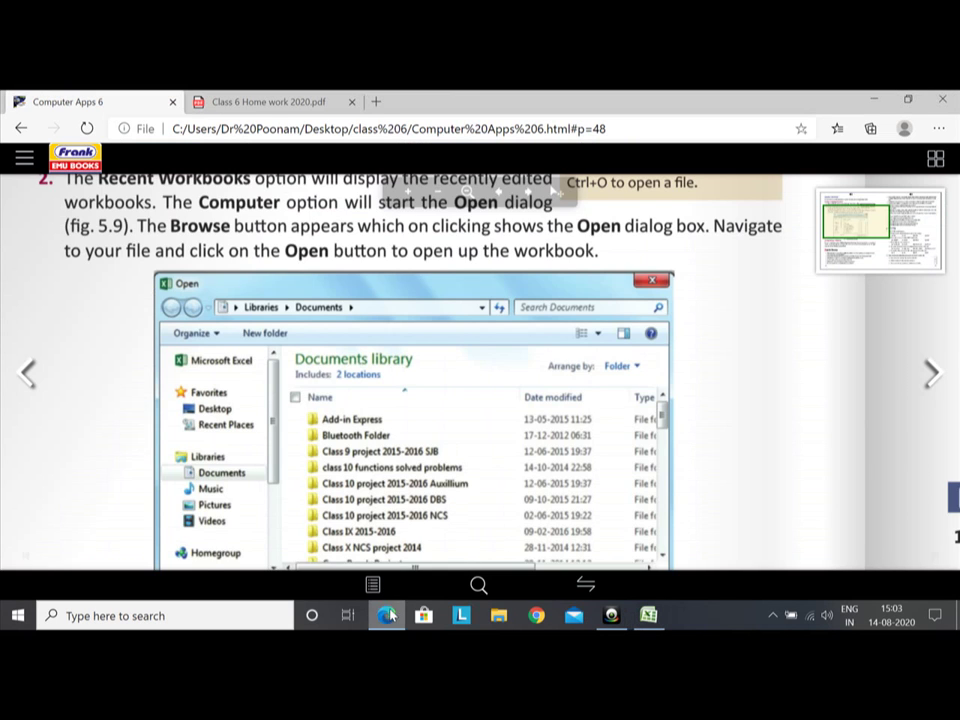
pyautogui.scroll(-3, 612, 314)
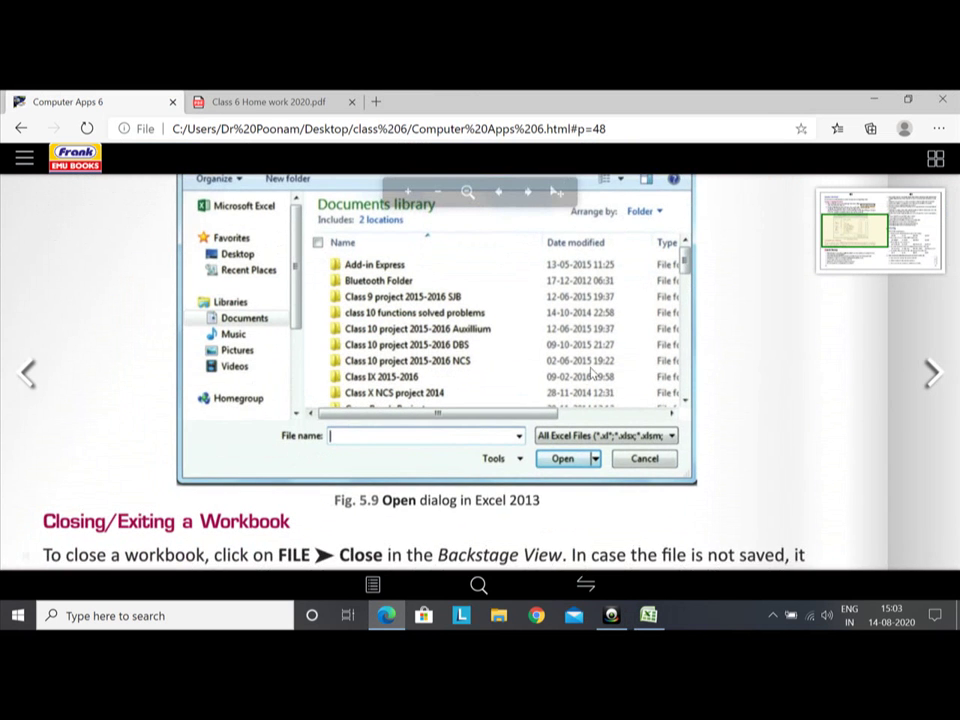
pyautogui.scroll(-2, 450, 370)
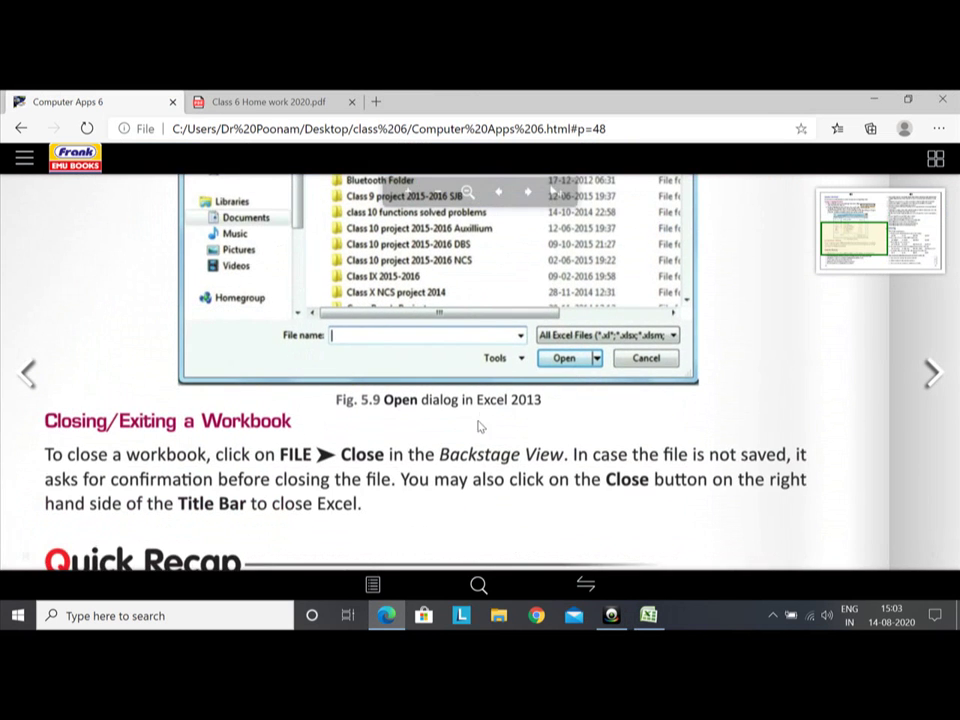
pyautogui.scroll(-2, 474, 357)
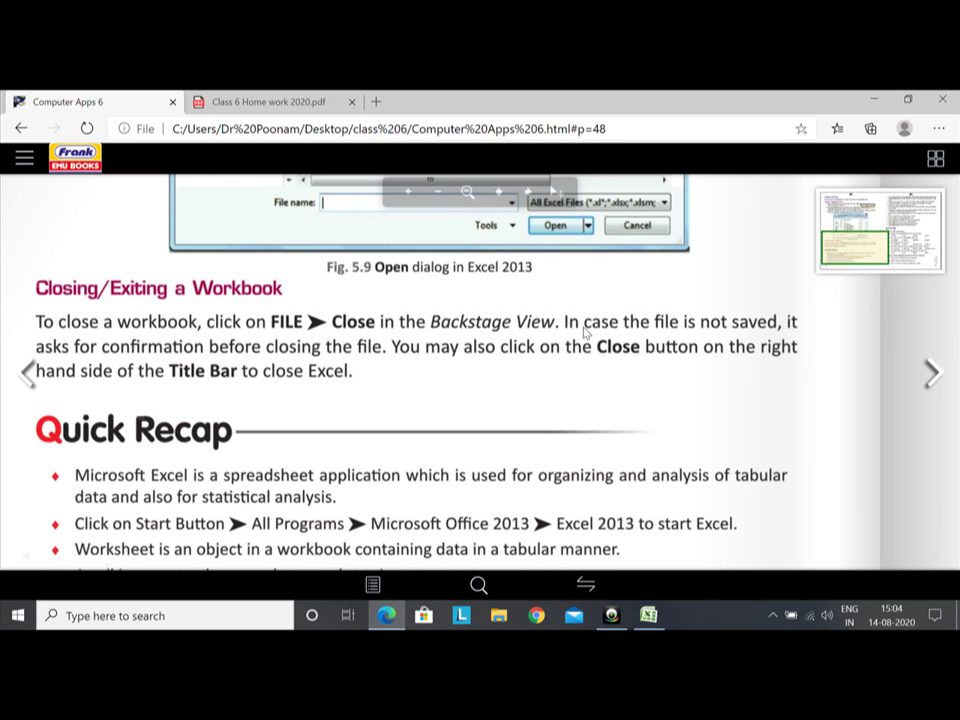
pyautogui.moveTo(574, 339); pyautogui.dragTo(577, 402)
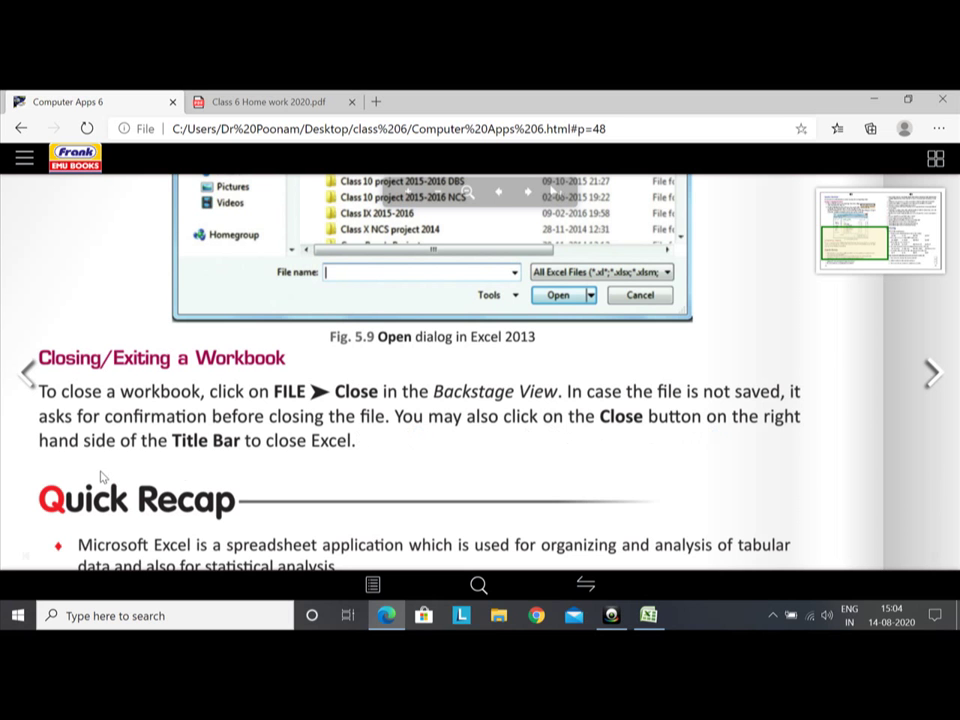
pyautogui.click(398, 458)
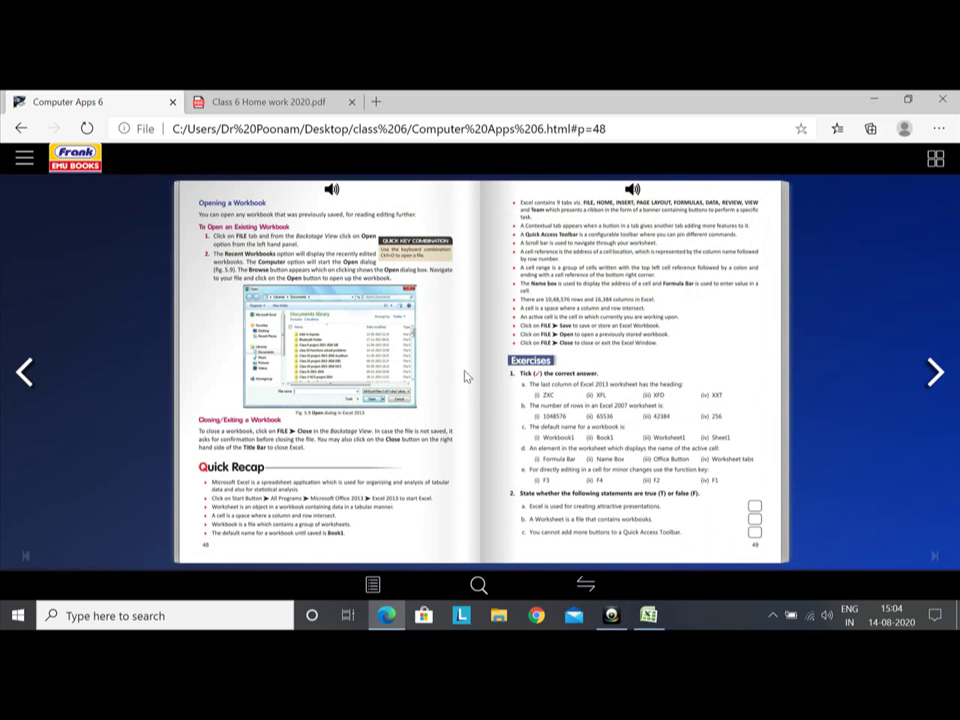